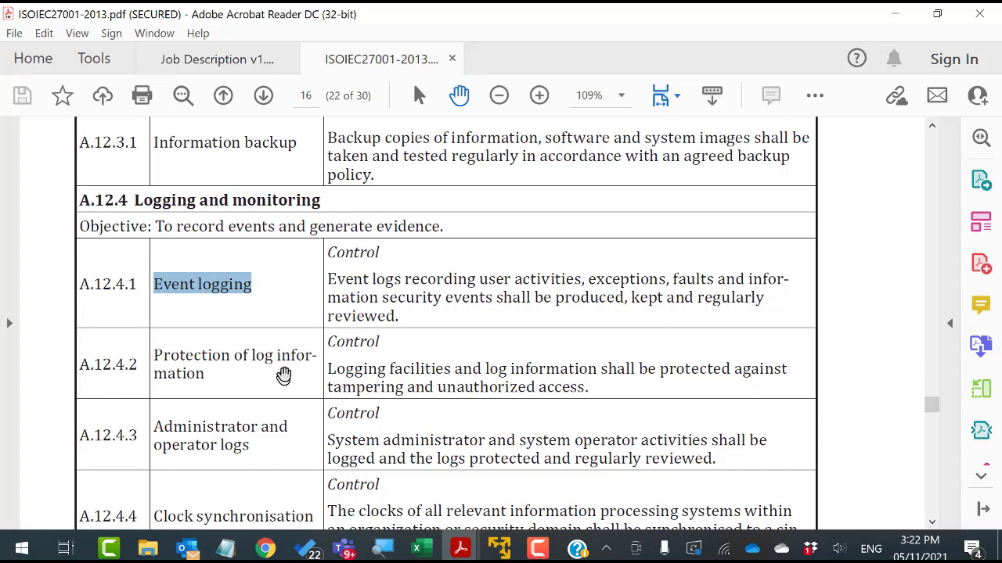
# Highlight the "Logging and monitoring" title of section A.12.4 in the ISO 27001 document.
pyautogui.click(311, 347)
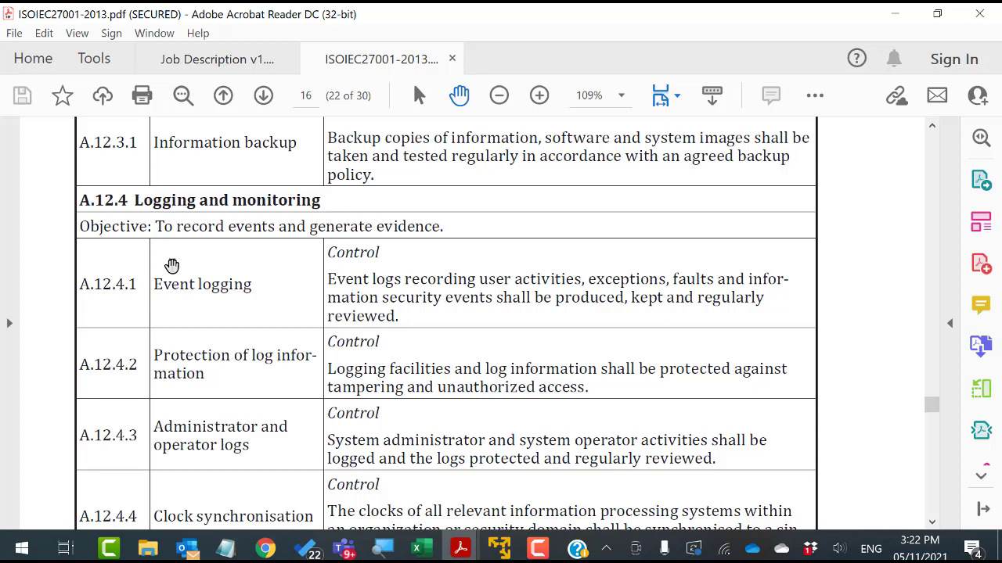
pyautogui.moveTo(172, 266); pyautogui.dragTo(214, 386)
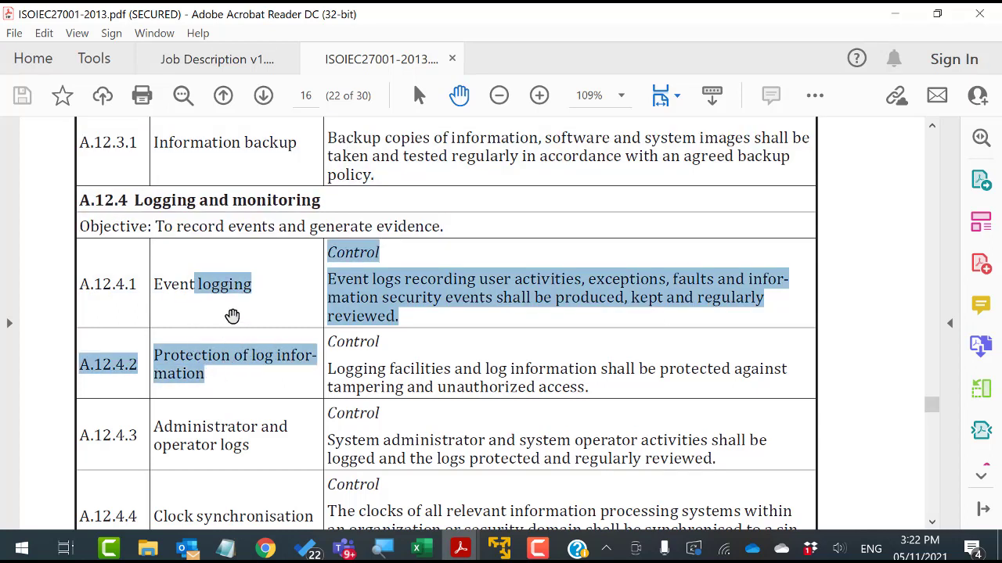
pyautogui.click(228, 317)
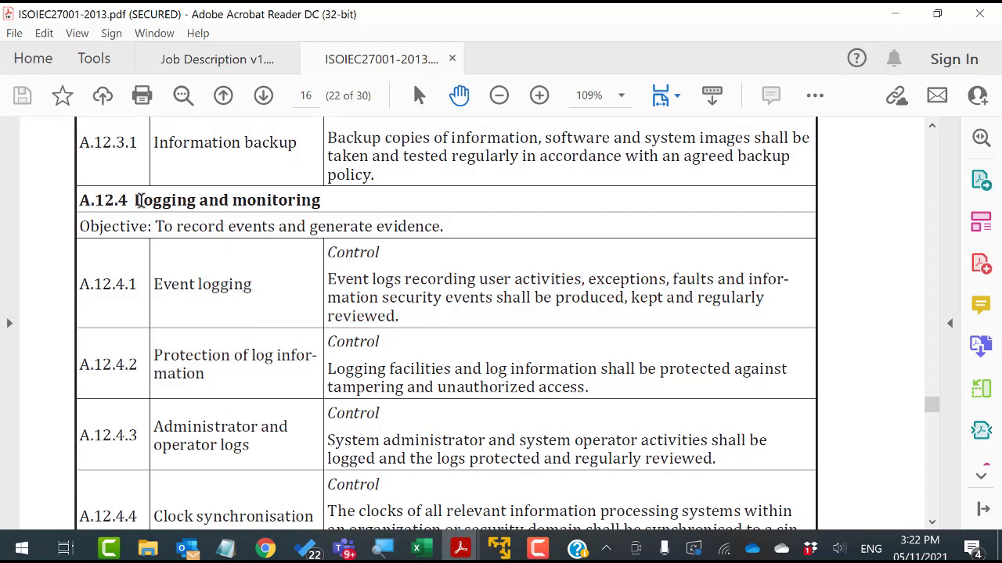
pyautogui.moveTo(134, 199); pyautogui.dragTo(261, 199)
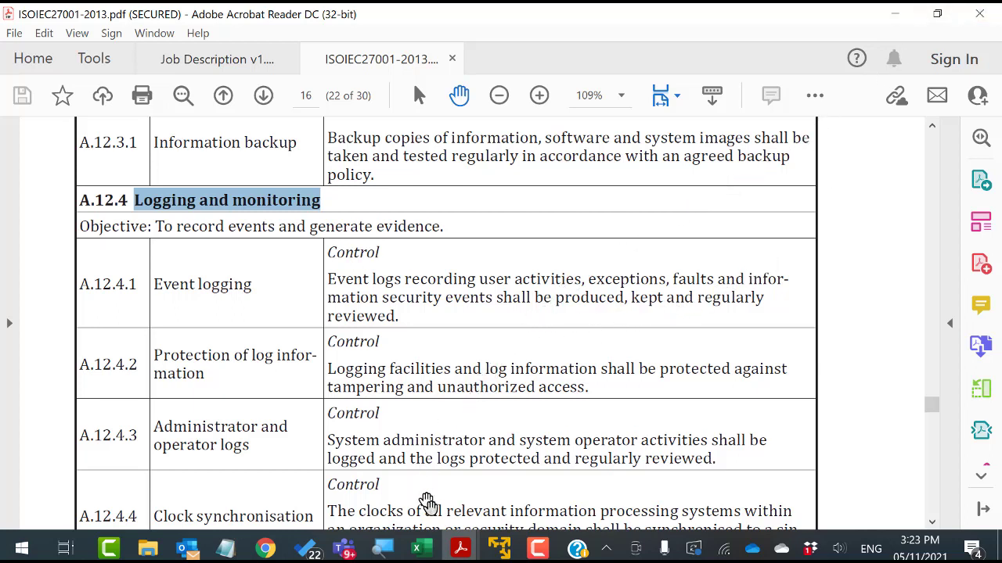
# Switch to the Job Description PDF and highlight the requirement about SIEM, vulnerability scanning and penetration testing experience.
pyautogui.moveTo(460, 552)
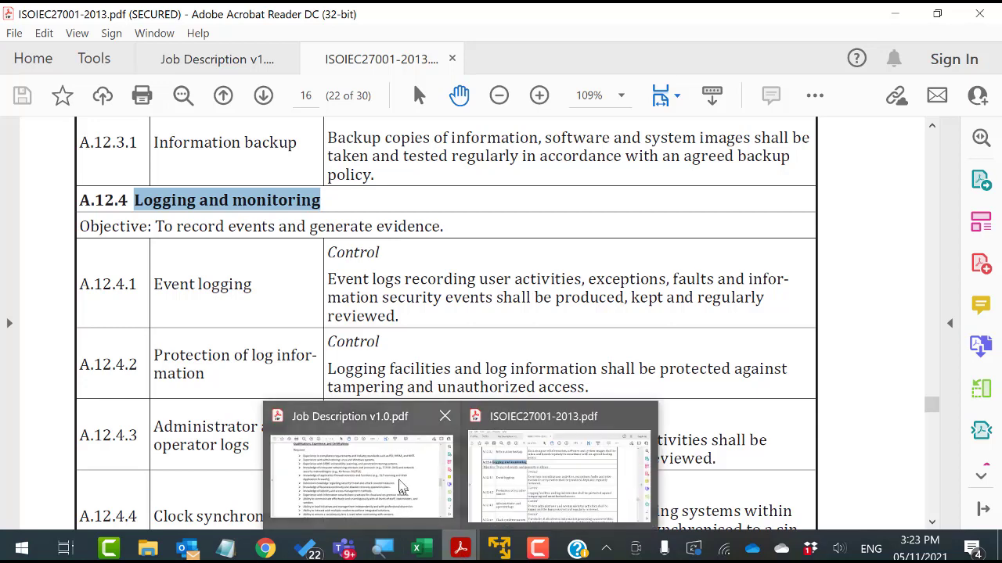
pyautogui.click(381, 419)
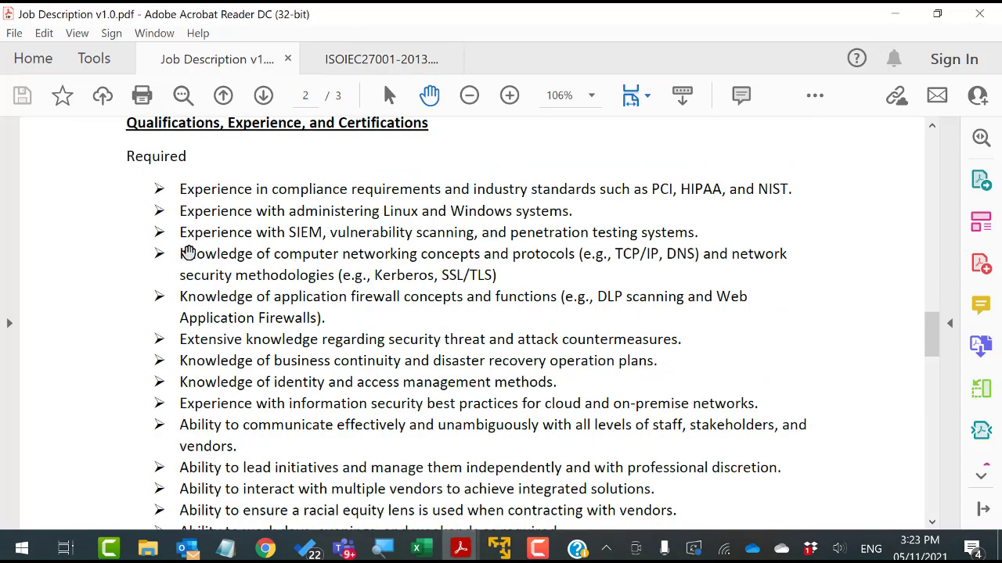
pyautogui.tripleClick(218, 232)
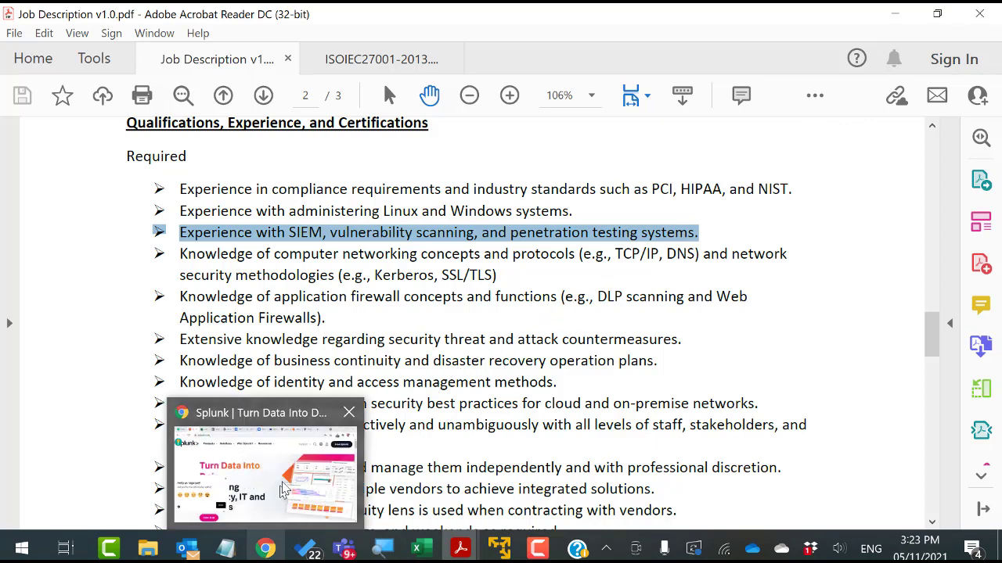
# Switch to the Splunk website in Chrome and open the account sign-in.
pyautogui.click(264, 550)
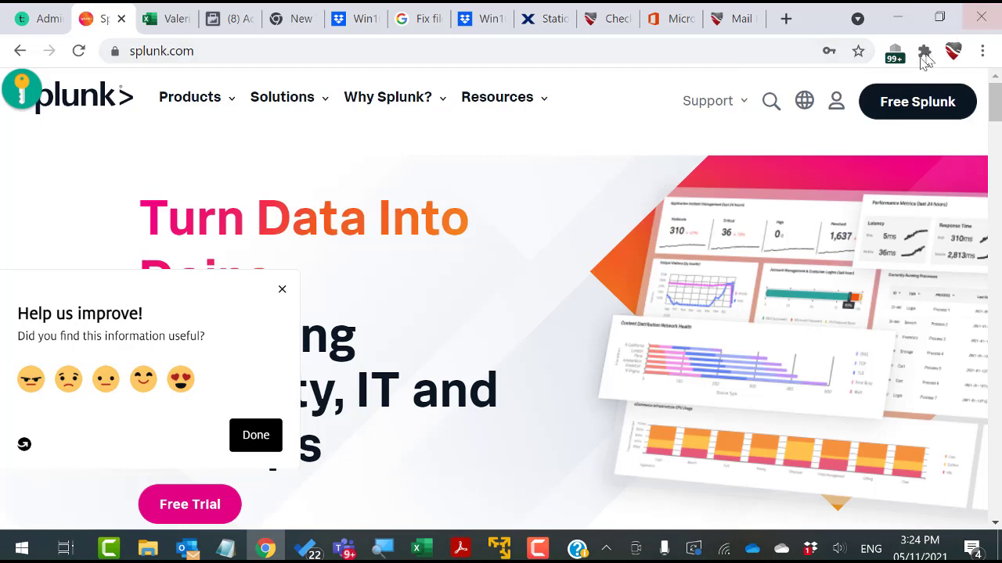
pyautogui.click(833, 106)
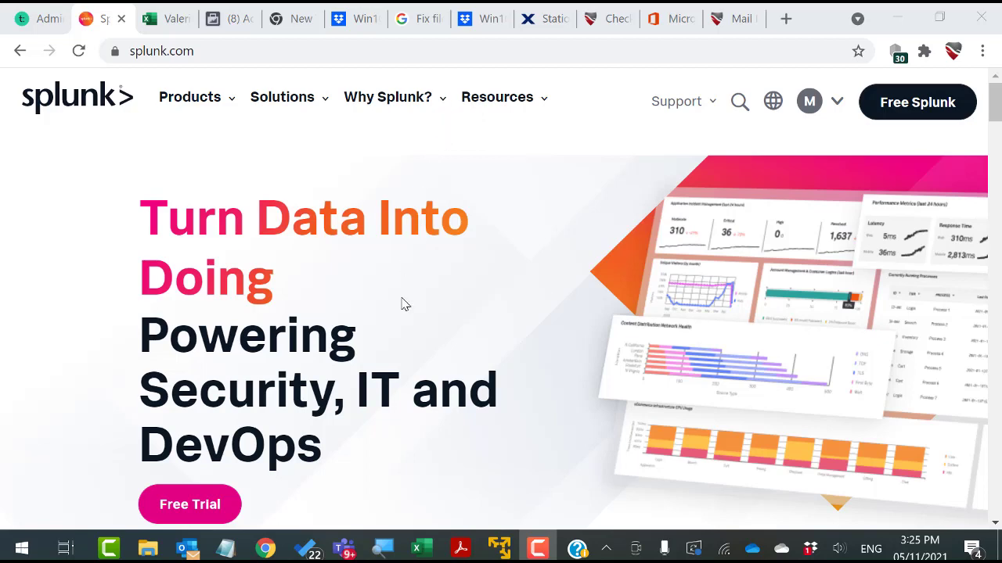
# Look over the product sections on the Splunk homepage and open the Free Splunk trials and downloads page.
pyautogui.scroll(-6, 401, 304)
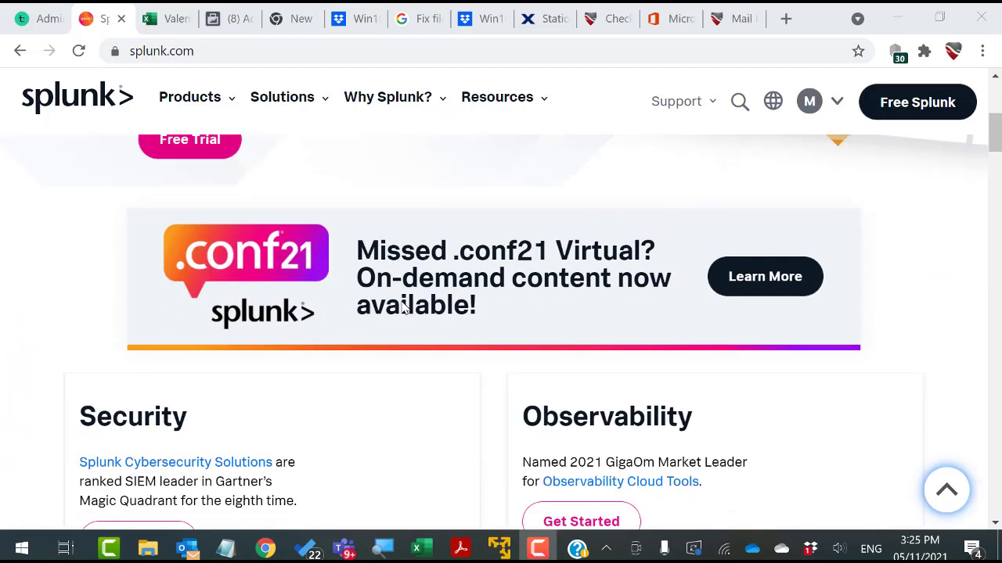
pyautogui.scroll(-1, 402, 307)
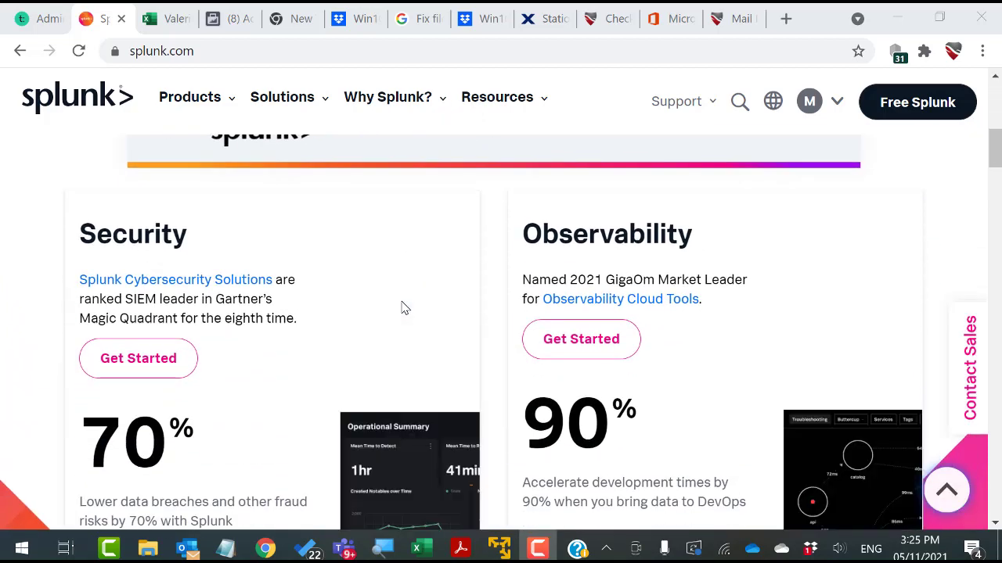
pyautogui.scroll(-2, 402, 307)
pyautogui.scroll(-2, 402, 308)
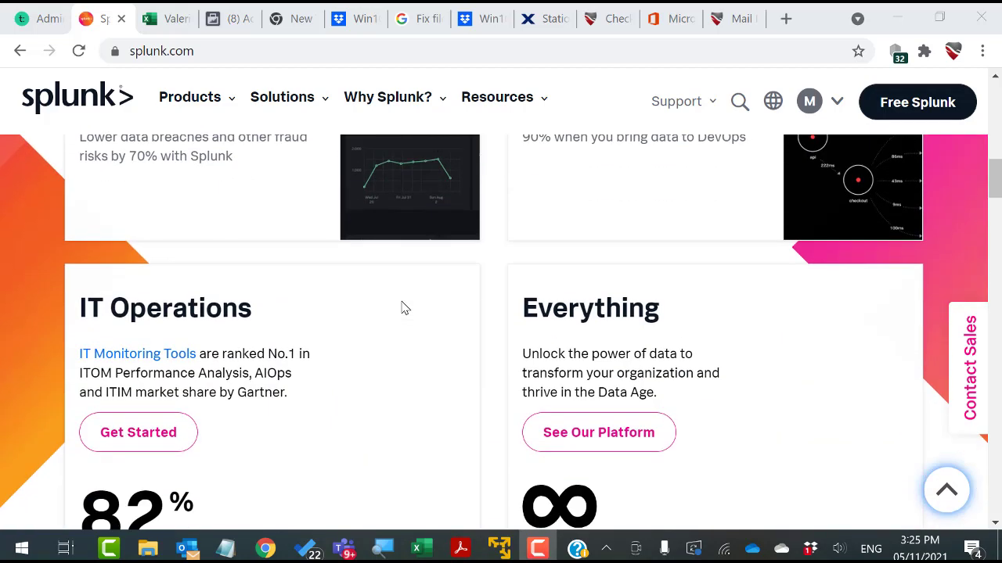
pyautogui.scroll(-3, 402, 307)
pyautogui.scroll(15, 401, 308)
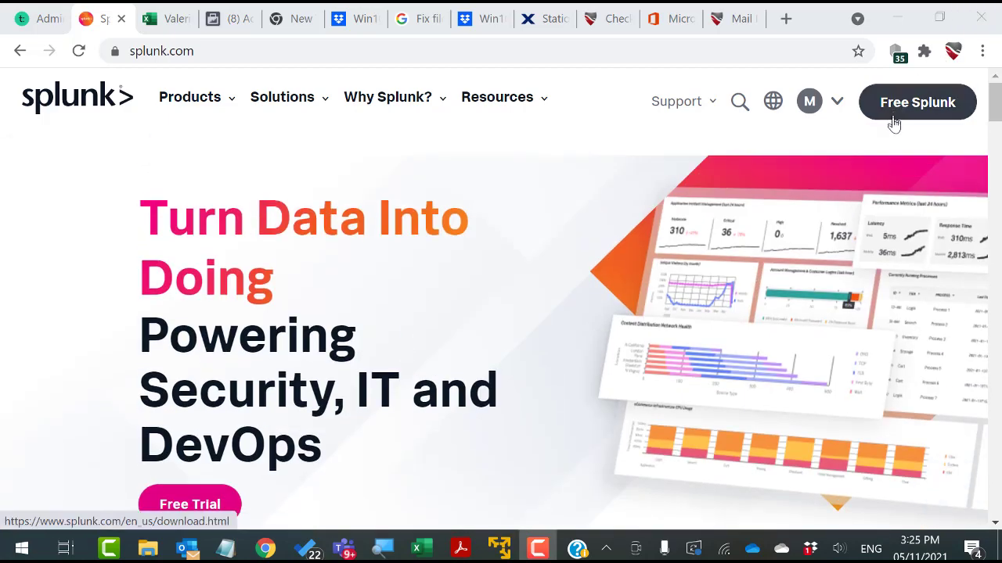
pyautogui.click(915, 112)
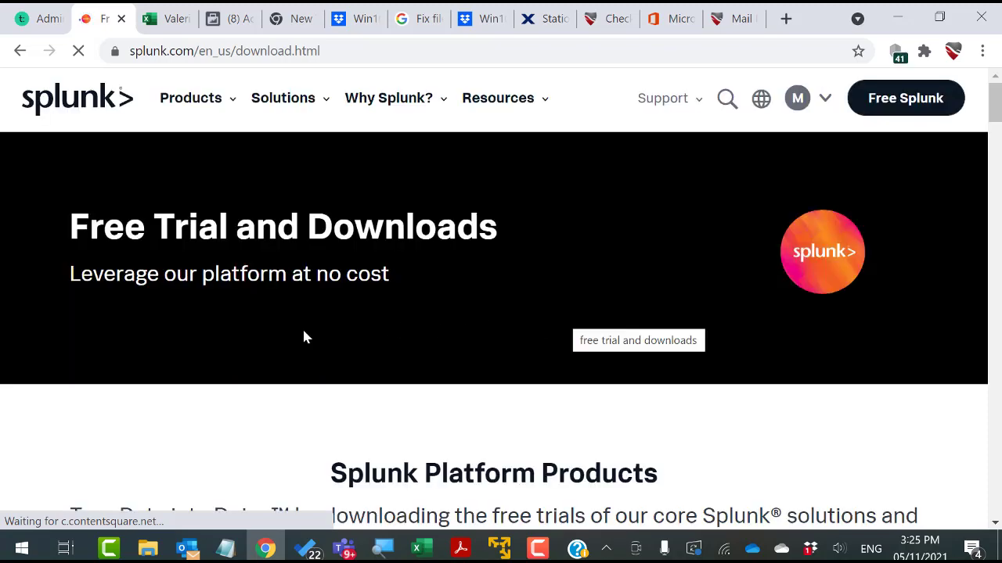
# Open the Splunk Enterprise free 60-day trial download page and bring up its Windows installation package.
pyautogui.scroll(-1, 305, 336)
pyautogui.scroll(-3, 305, 337)
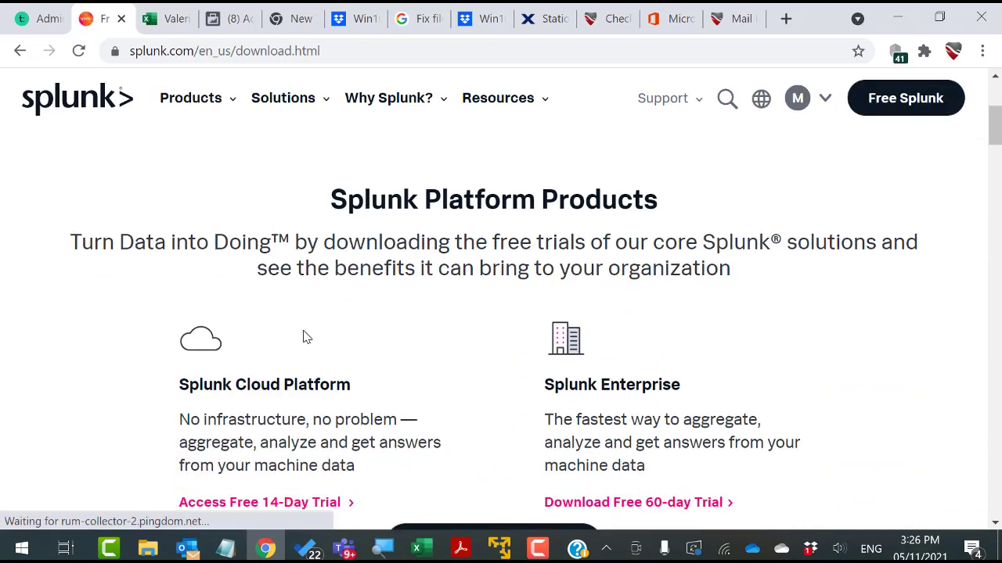
pyautogui.scroll(-1, 305, 337)
pyautogui.scroll(-1, 306, 337)
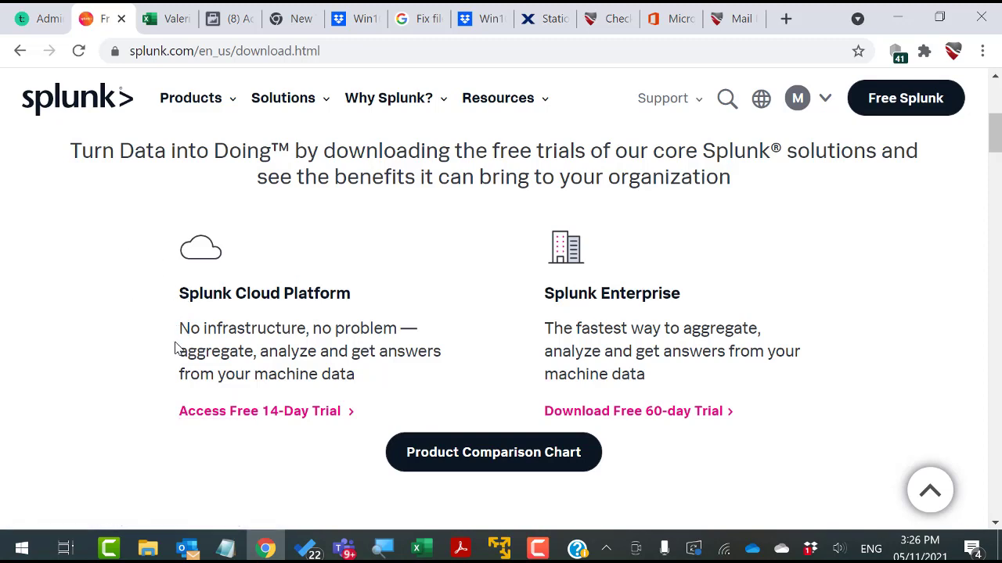
pyautogui.click(672, 413)
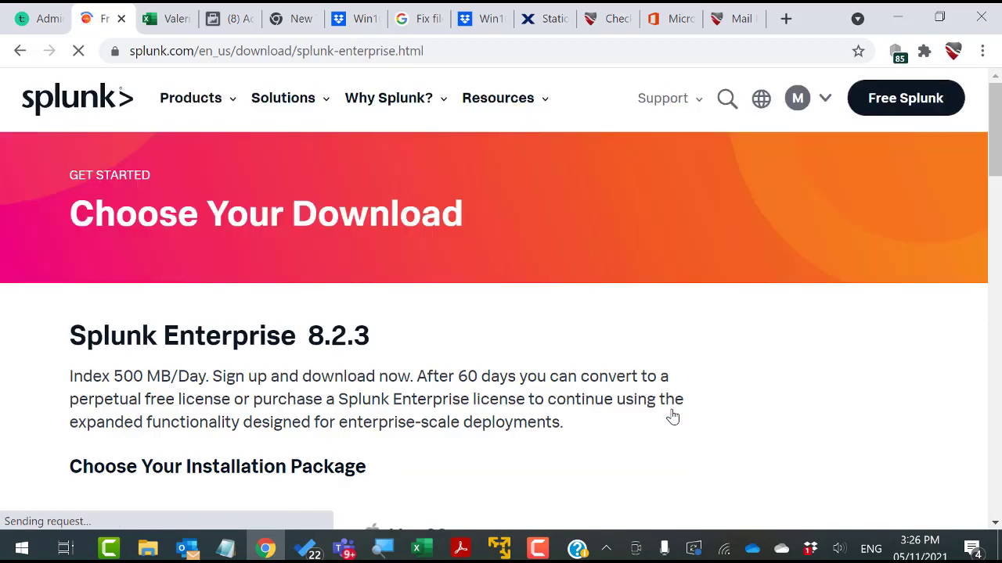
pyautogui.scroll(-2, 671, 417)
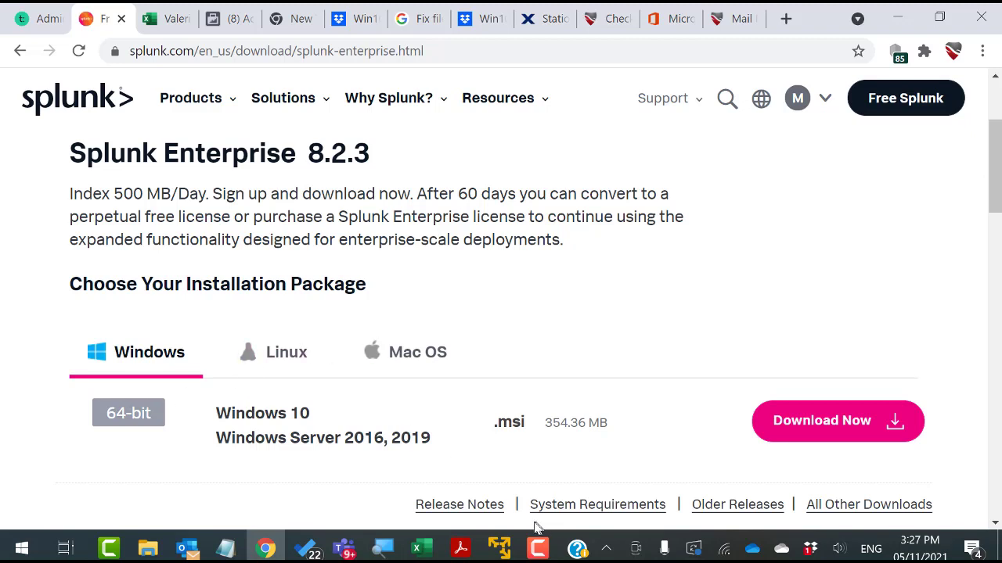
# Switch to VMware Workstation Player and start creating a new virtual machine with a blank hard disk and no installer media.
pyautogui.moveTo(501, 551)
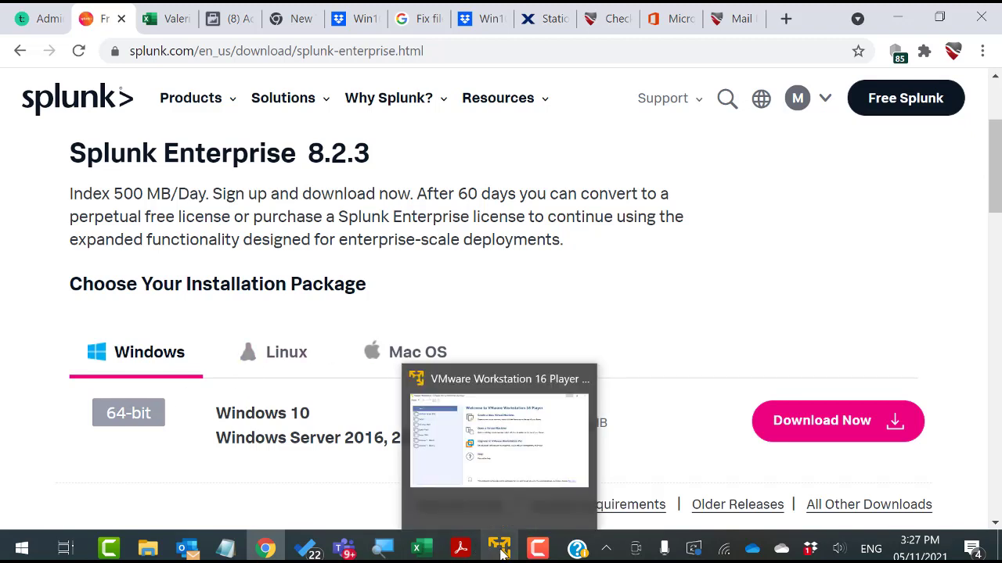
pyautogui.click(511, 457)
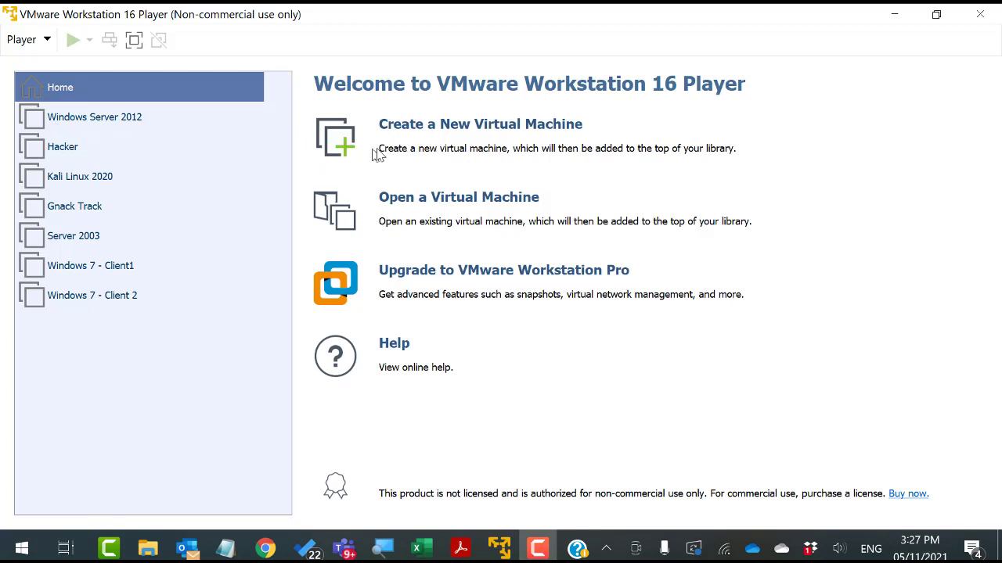
pyautogui.click(426, 131)
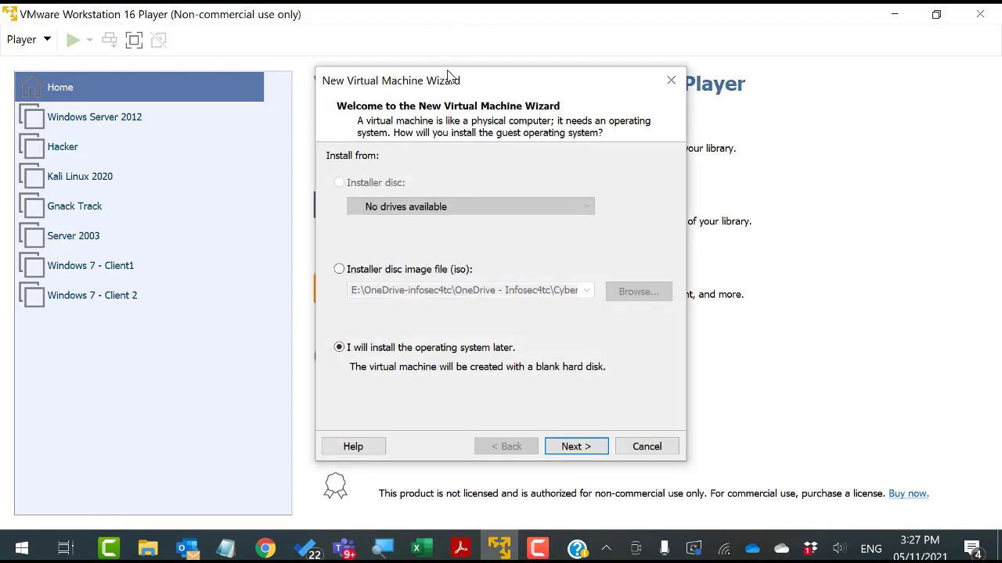
pyautogui.moveTo(447, 72); pyautogui.dragTo(397, 20)
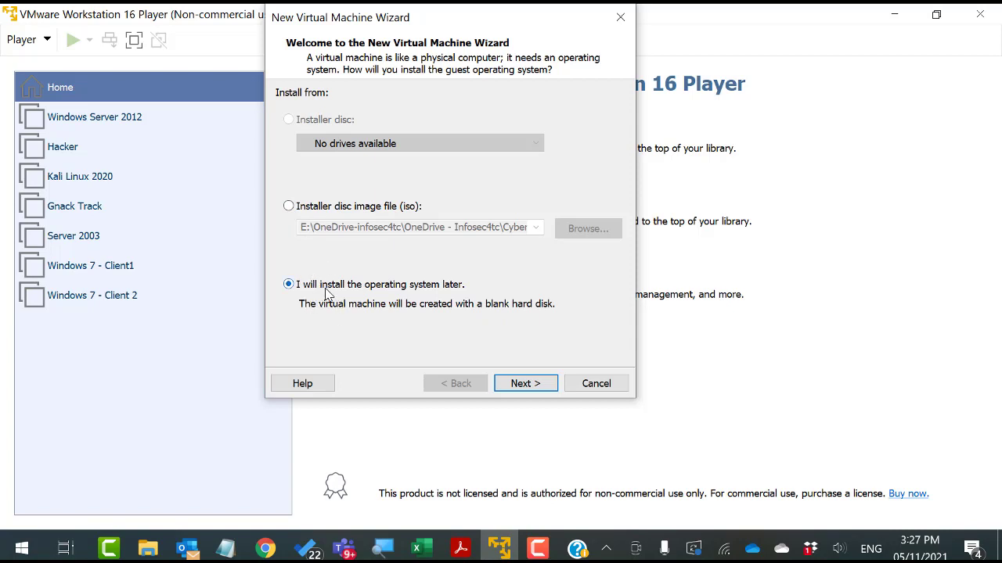
pyautogui.click(529, 385)
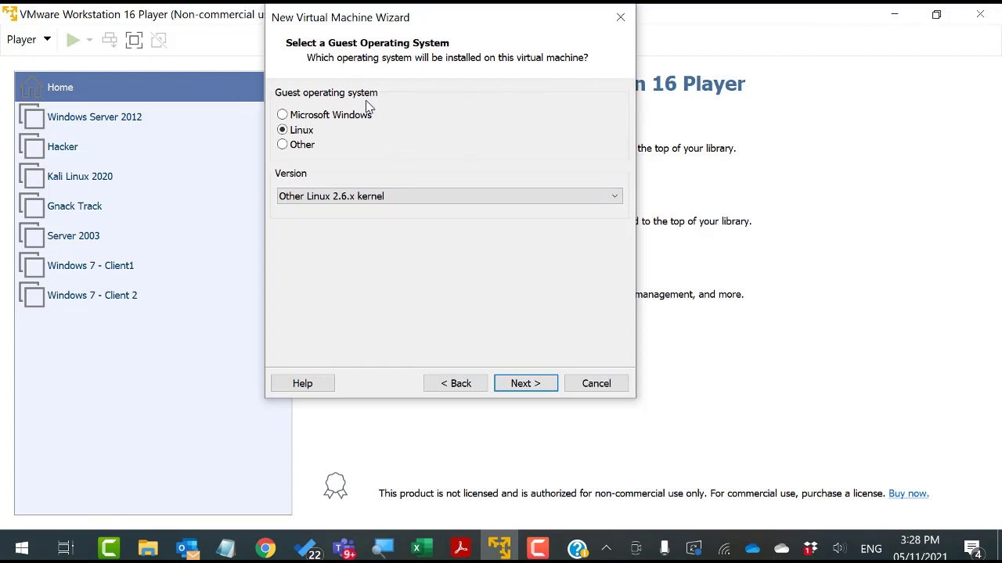
# Set the guest operating system to Microsoft Windows, version Windows 10, and continue to naming the virtual machine.
pyautogui.click(335, 118)
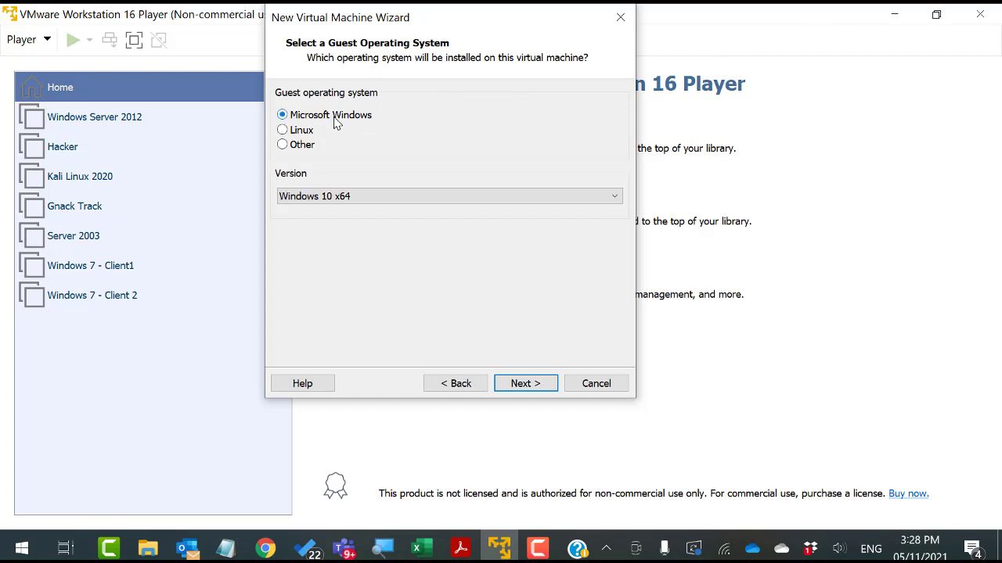
pyautogui.click(310, 199)
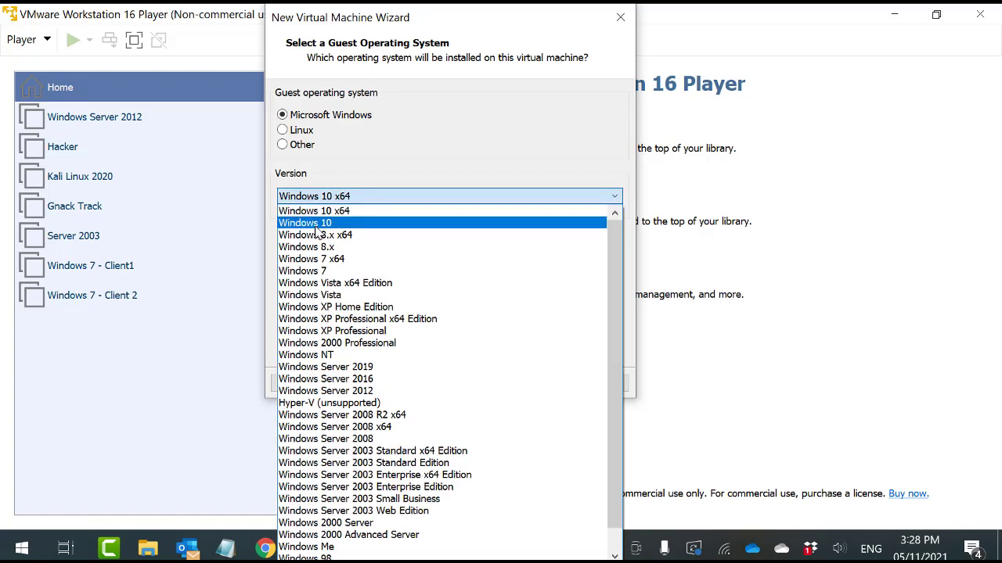
pyautogui.click(319, 224)
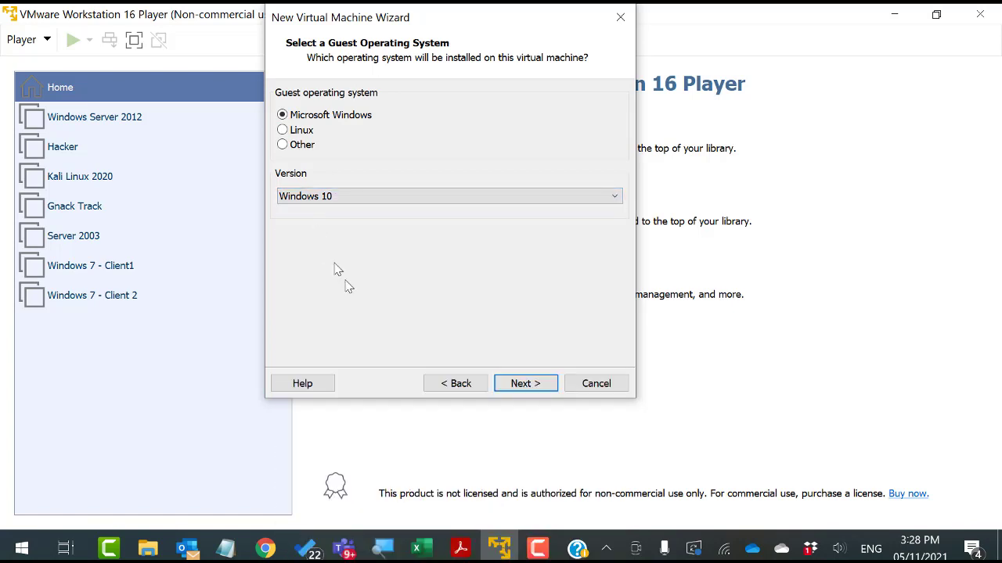
pyautogui.click(523, 382)
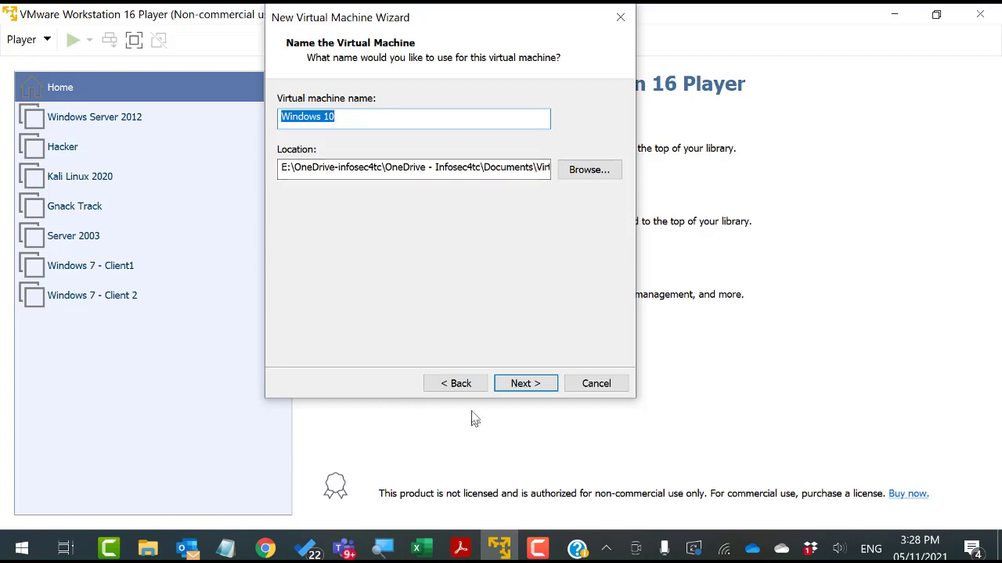
# Accept the name Windows 10 and a 60 GB disk split into multiple files, and finish creating the virtual machine.
pyautogui.click(523, 385)
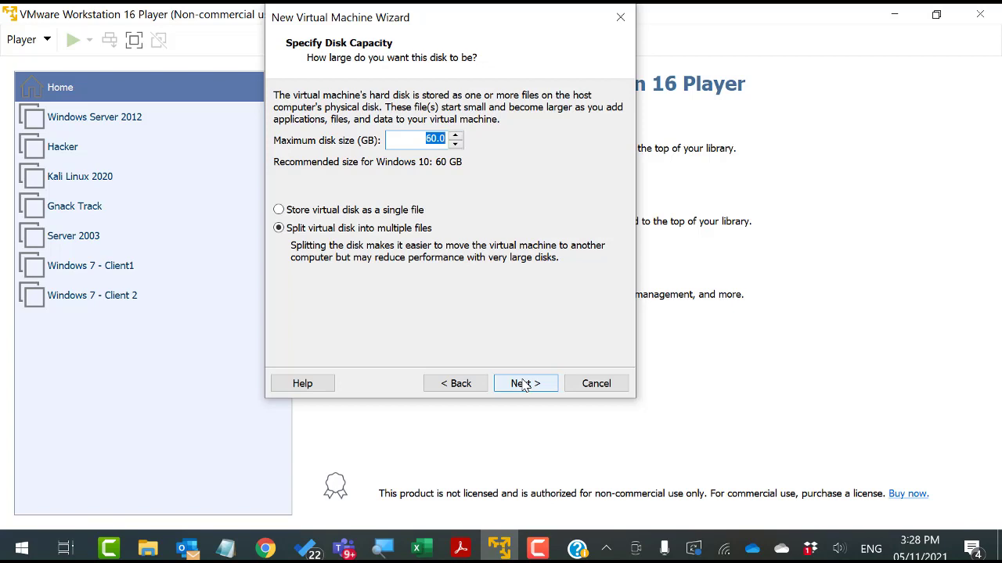
pyautogui.click(525, 384)
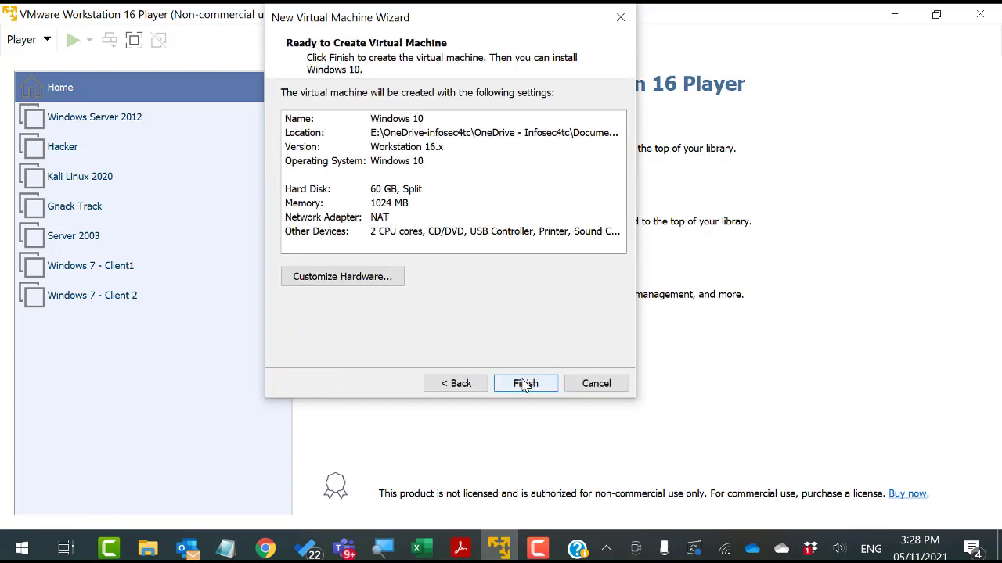
pyautogui.click(521, 380)
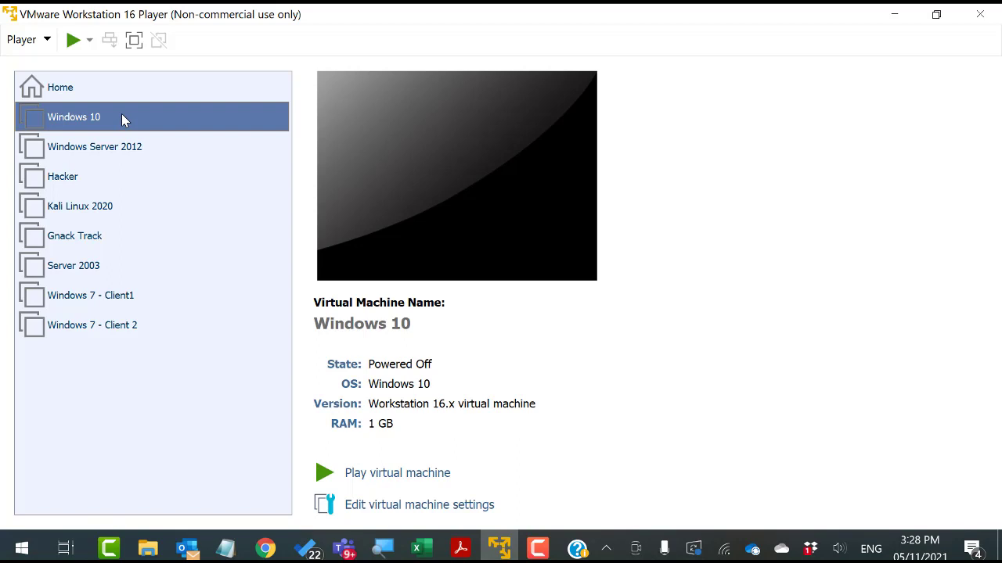
# Open the Windows 10 virtual machine's settings, set its CD/DVD drive to use an ISO image file, and start browsing for it.
pyautogui.rightClick(121, 119)
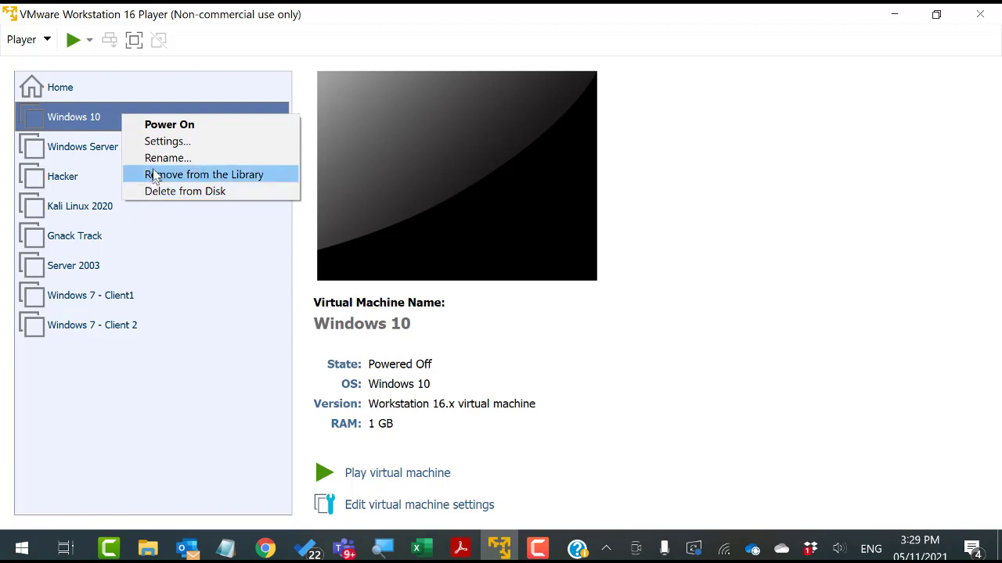
pyautogui.click(165, 144)
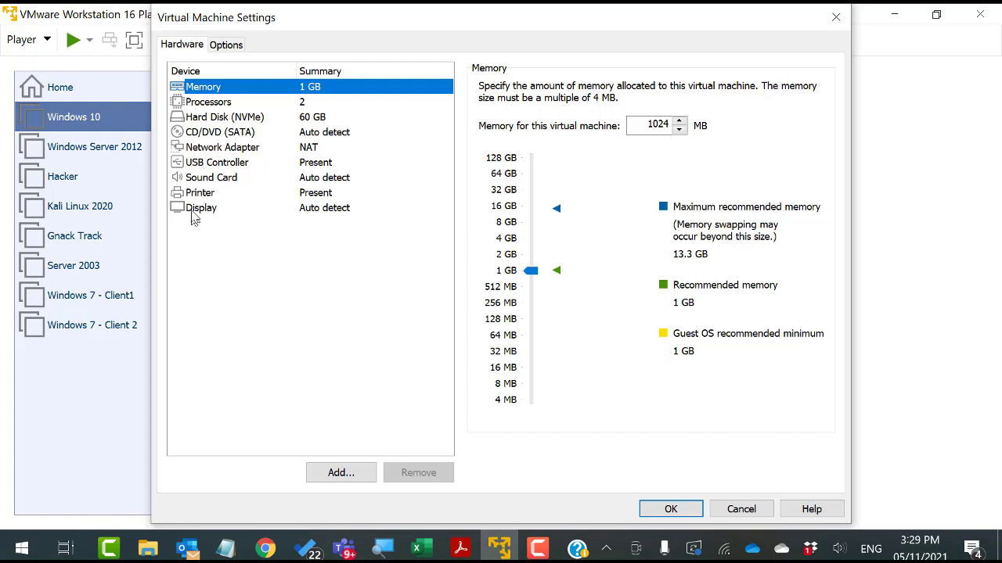
pyautogui.click(197, 133)
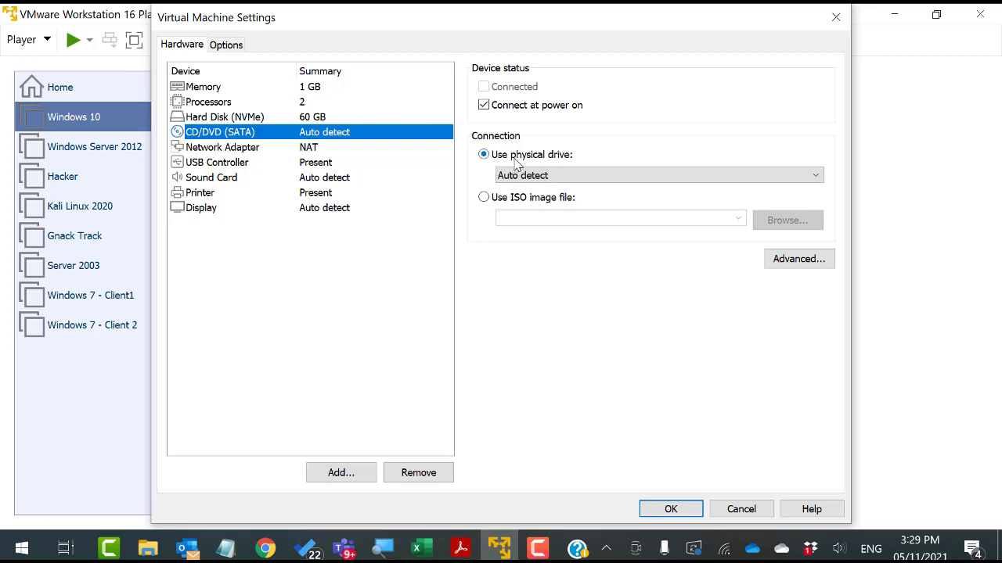
pyautogui.click(501, 201)
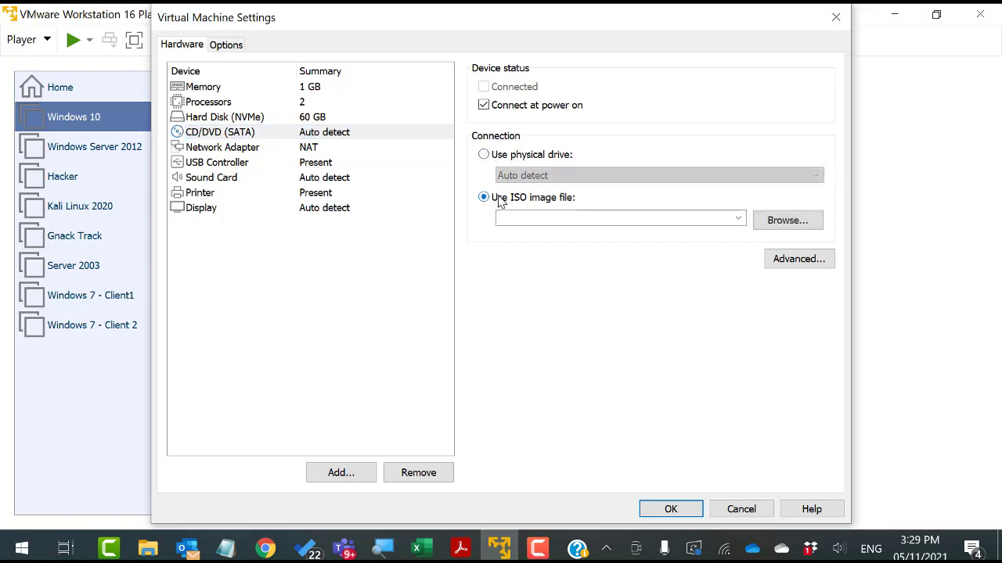
pyautogui.click(778, 224)
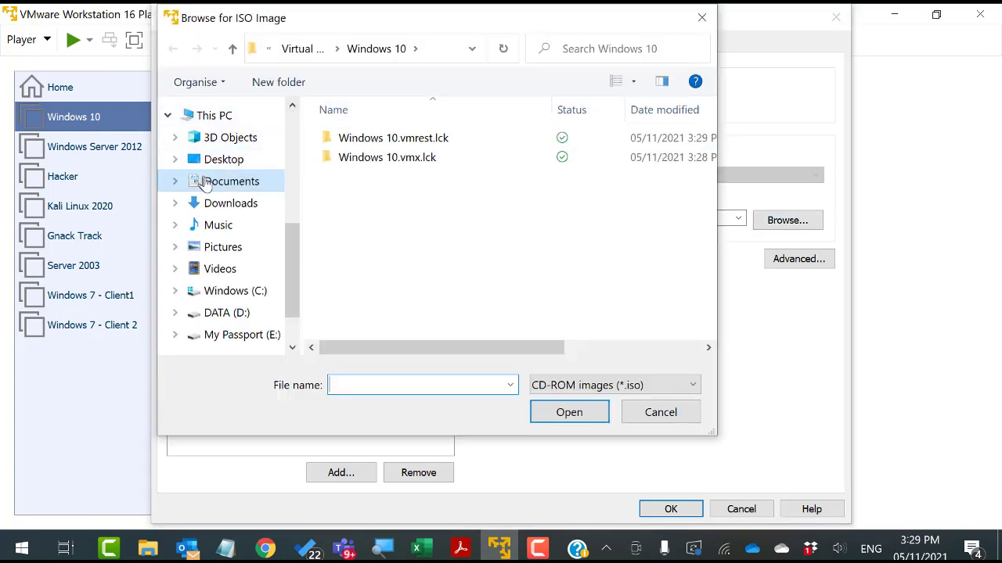
# Browse to the Cyber Security Specialist folder in OneDrive - Infosec4tc.
pyautogui.scroll(3, 215, 184)
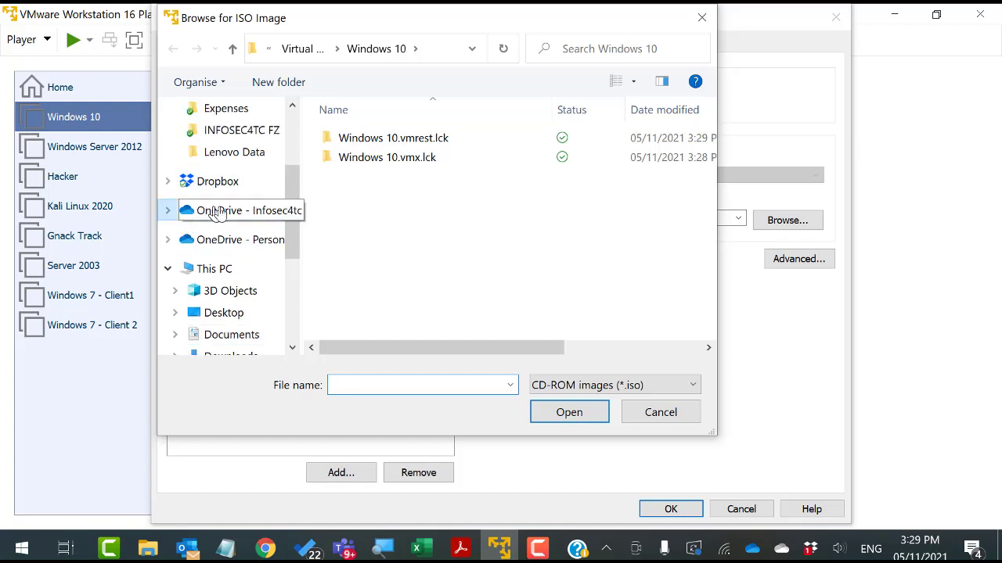
pyautogui.click(200, 210)
pyautogui.scroll(-8, 372, 262)
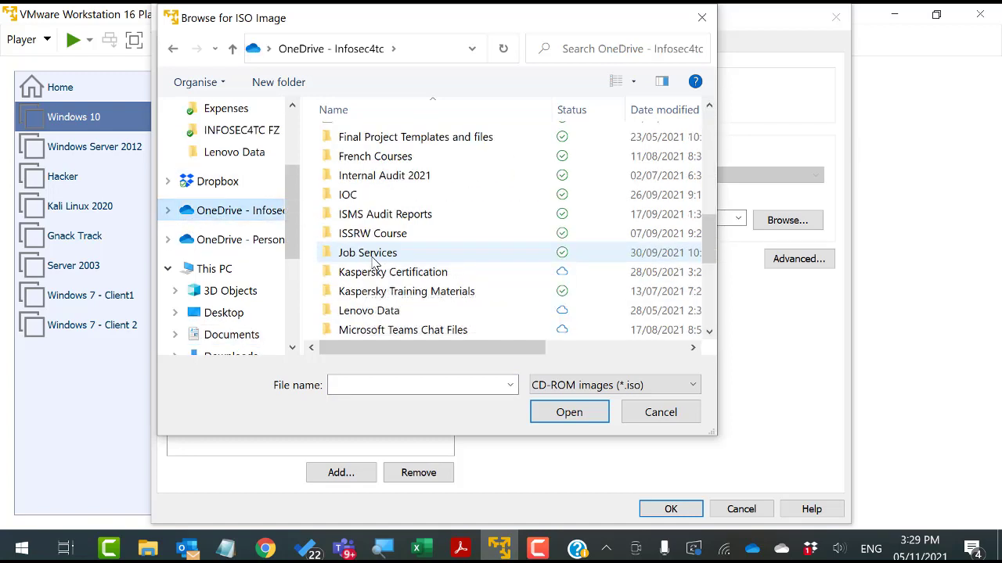
pyautogui.scroll(-2, 365, 285)
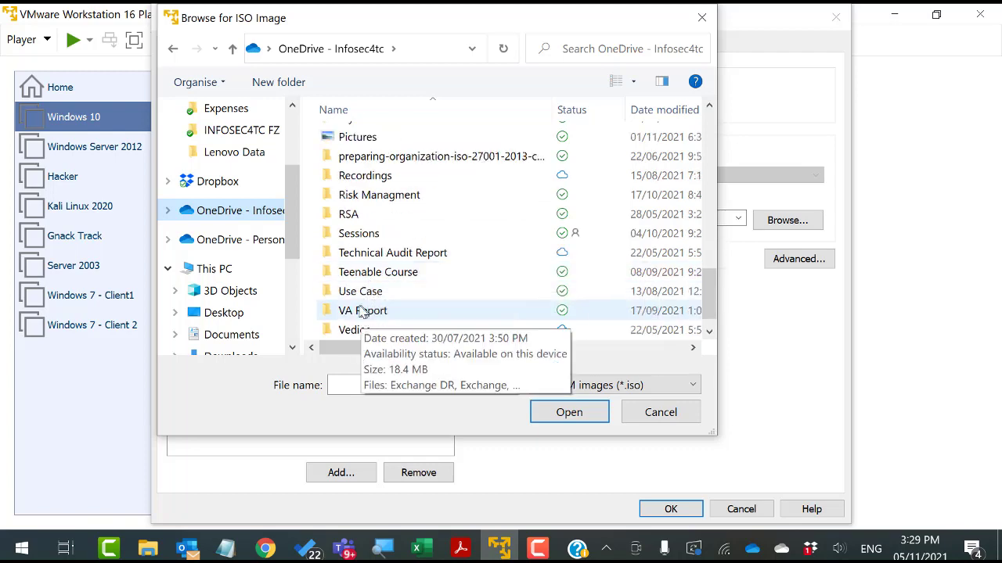
pyautogui.scroll(3, 368, 274)
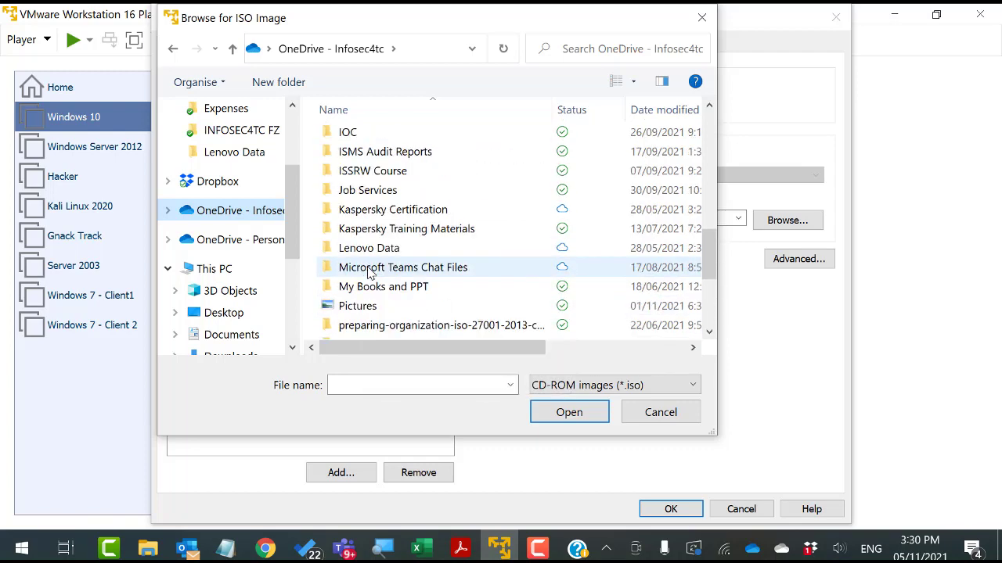
pyautogui.scroll(2, 370, 271)
pyautogui.scroll(1, 371, 272)
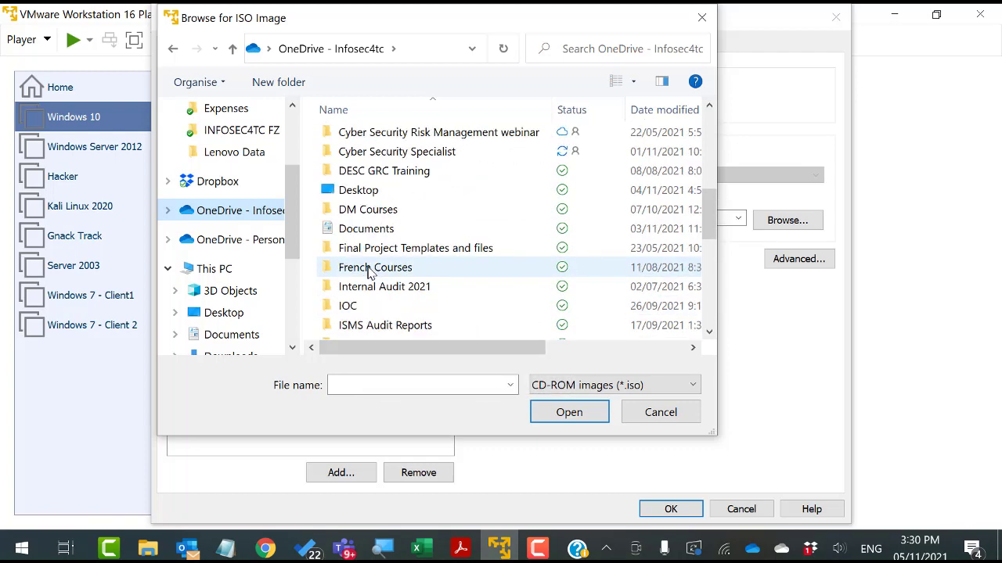
pyautogui.scroll(3, 370, 272)
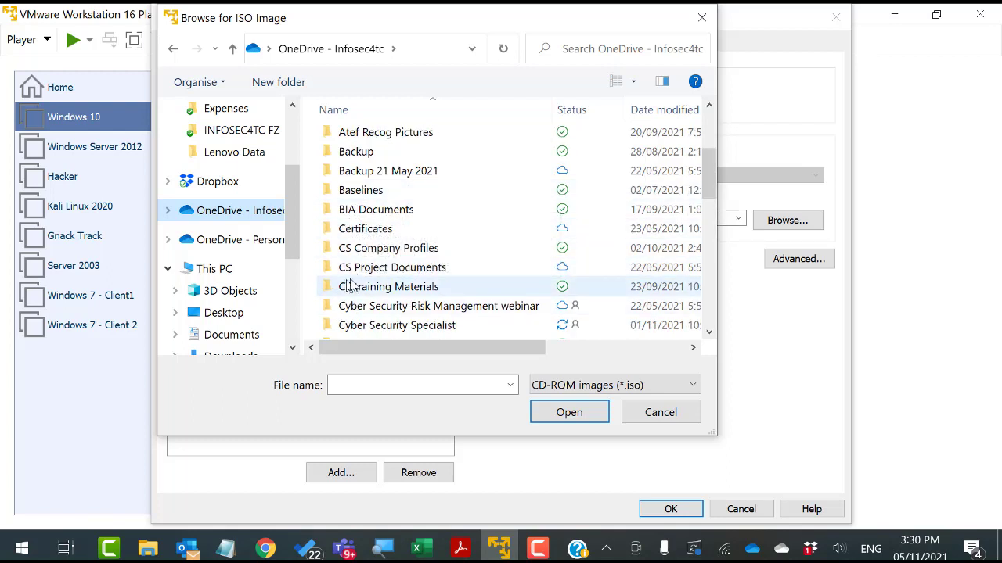
pyautogui.click(353, 287)
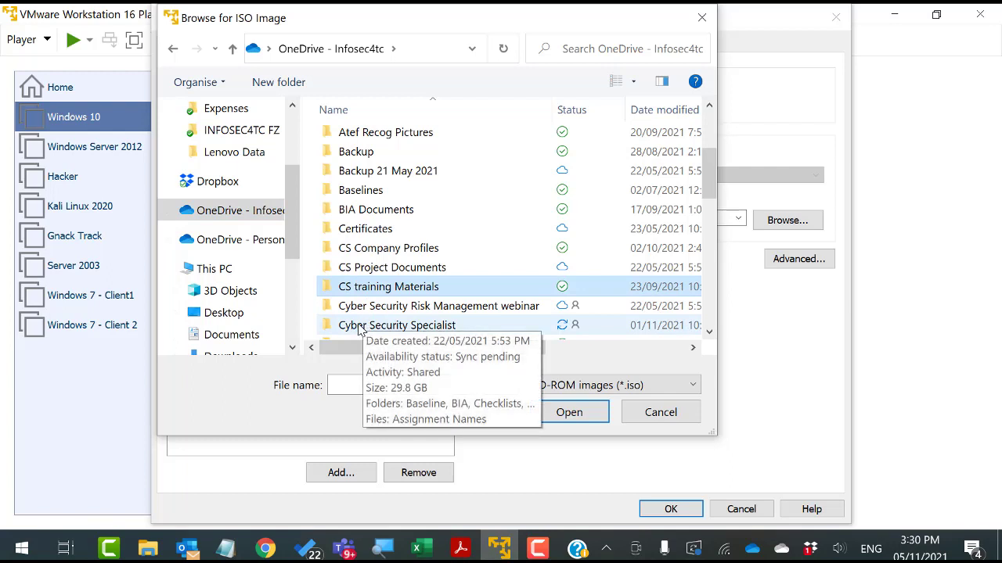
pyautogui.click(360, 327)
pyautogui.doubleClick(359, 328)
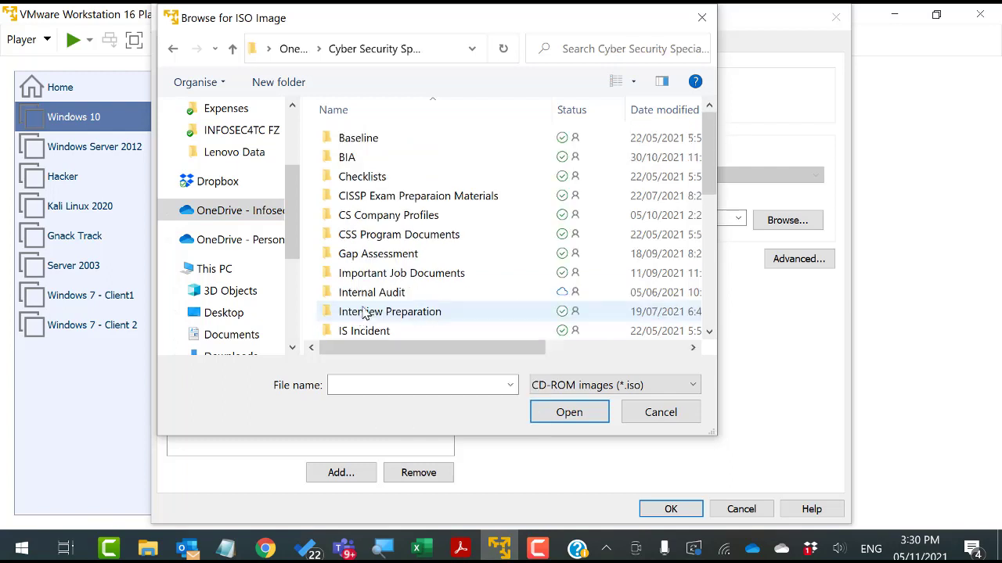
# Select Win10_21H1_English_x64 from the Virtual Lab Resources folder as the ISO image and save the virtual machine settings.
pyautogui.scroll(-5, 383, 294)
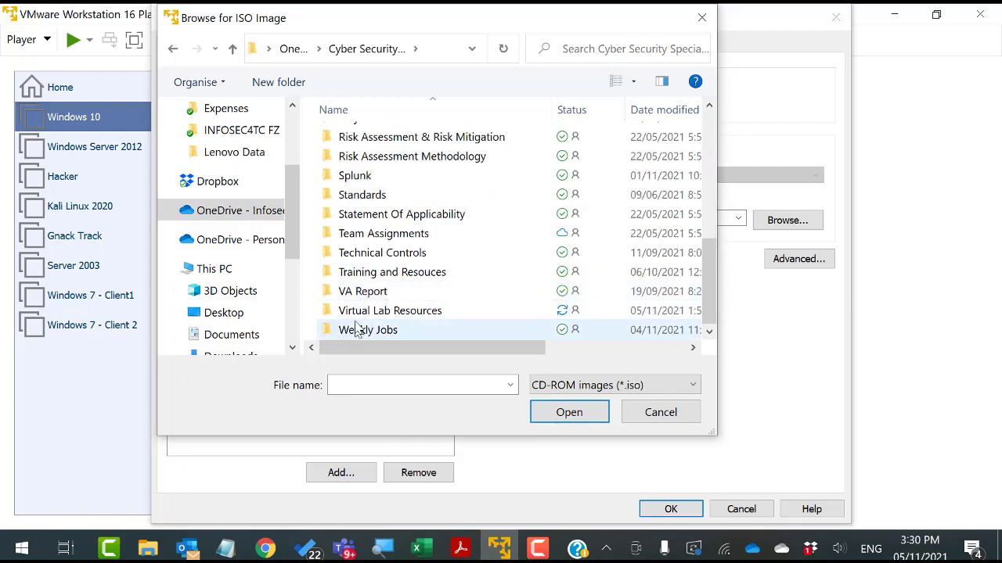
pyautogui.doubleClick(360, 316)
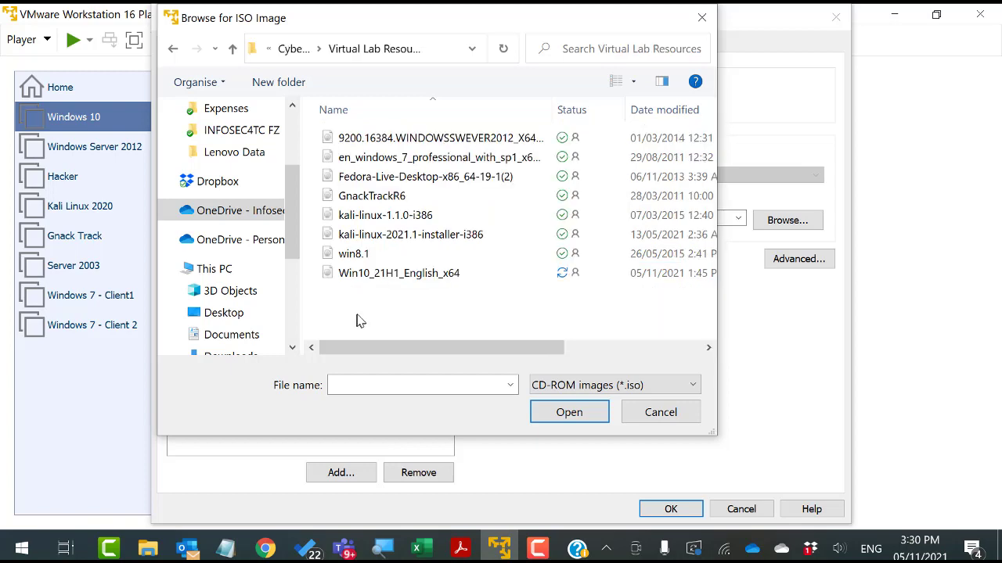
pyautogui.doubleClick(372, 280)
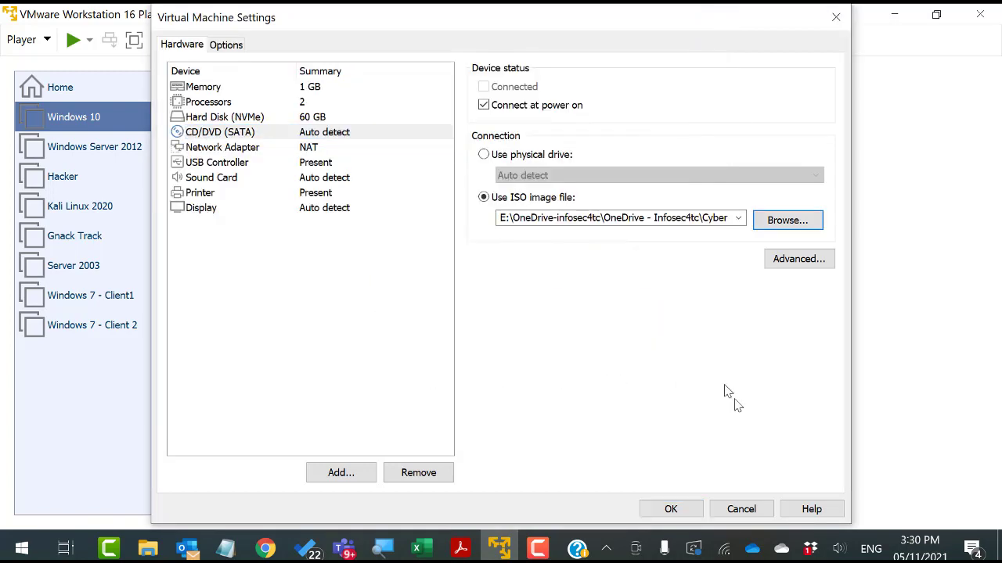
pyautogui.click(671, 509)
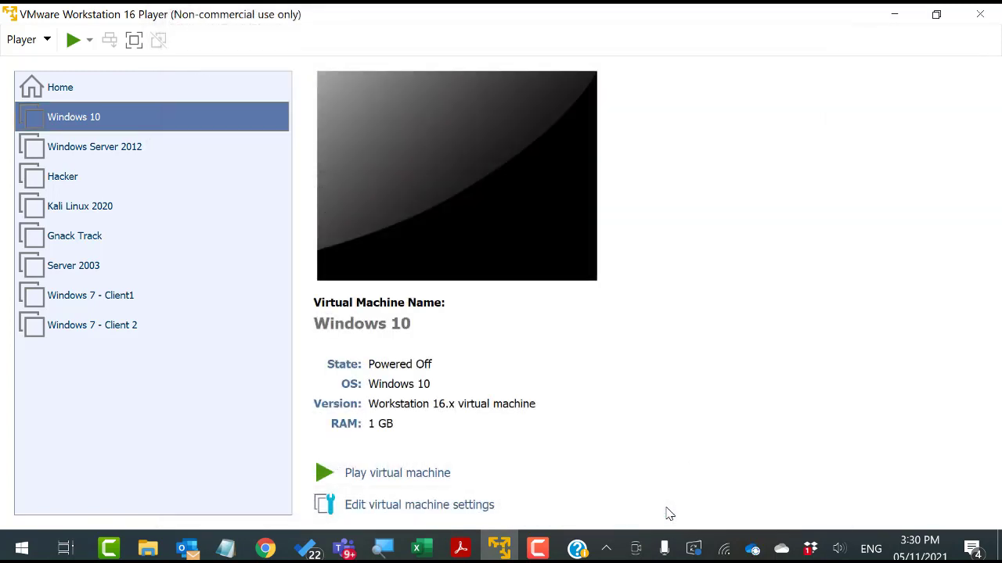
# Power on the Windows 10 virtual machine and dismiss the side channel mitigations hint.
pyautogui.rightClick(131, 117)
pyautogui.click(150, 120)
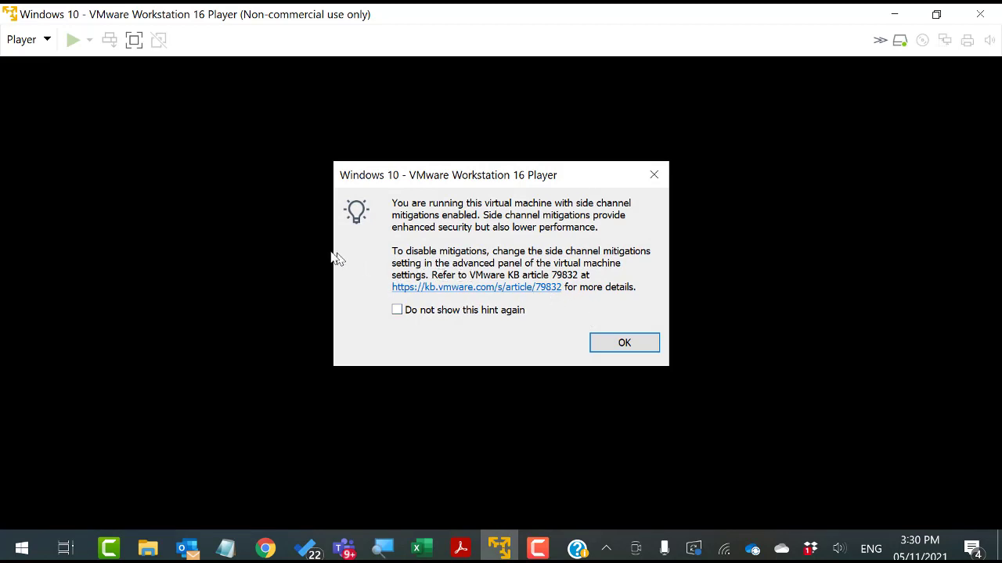
pyautogui.click(616, 344)
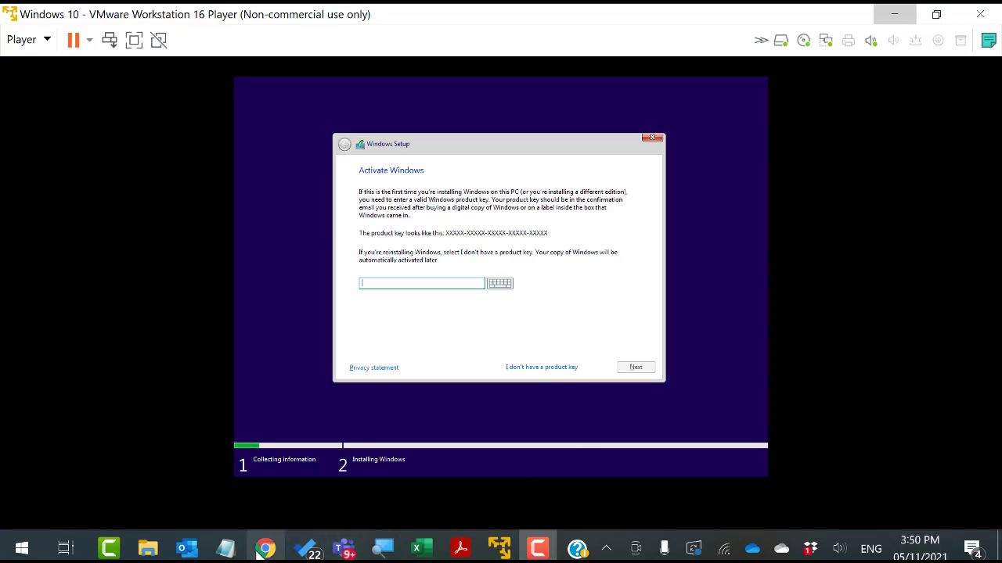
# Switch to Chrome and copy the Windows 10 Enterprise N product key from the docs.microsoft.com search result.
pyautogui.click(274, 463)
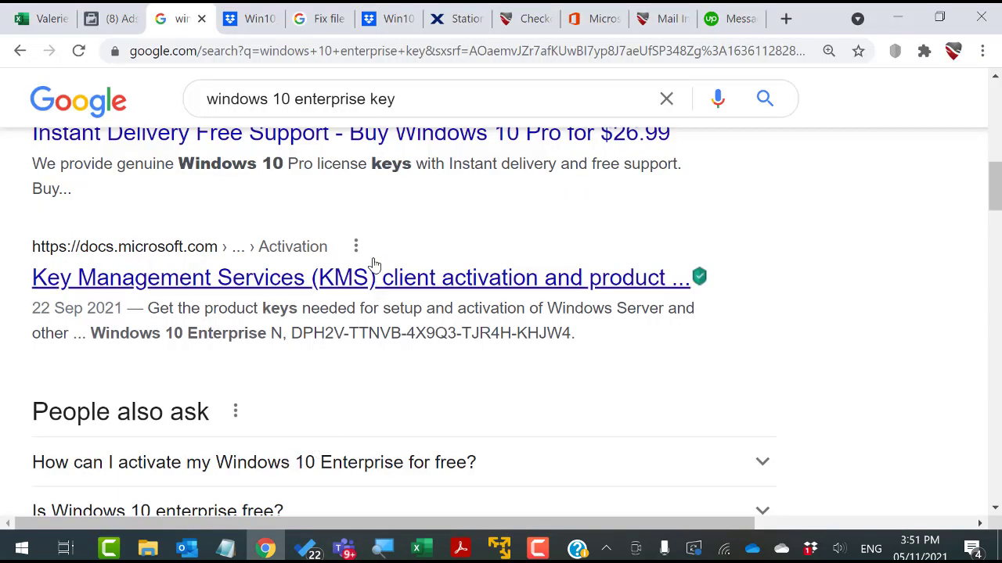
pyautogui.scroll(10, 374, 265)
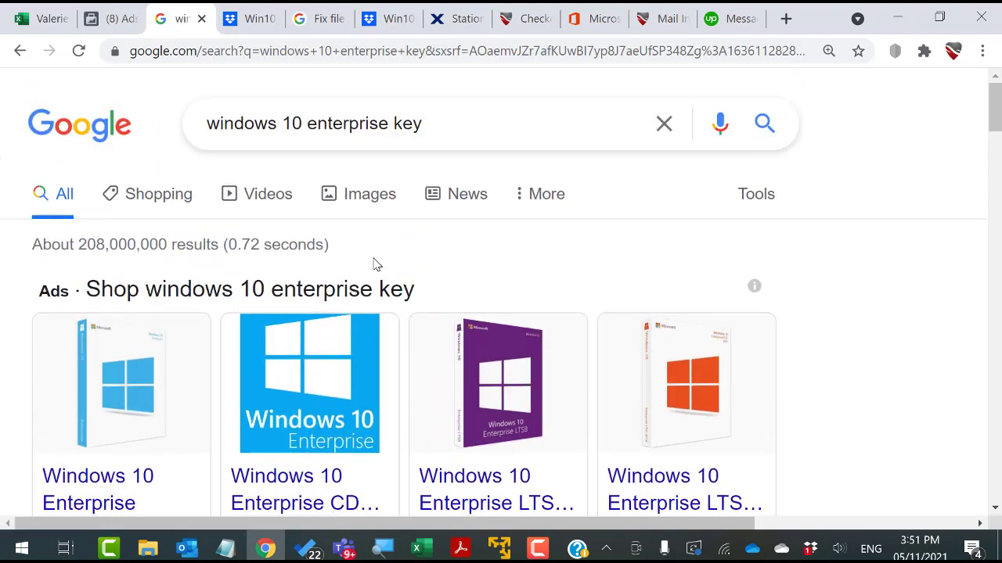
pyautogui.scroll(-5, 374, 265)
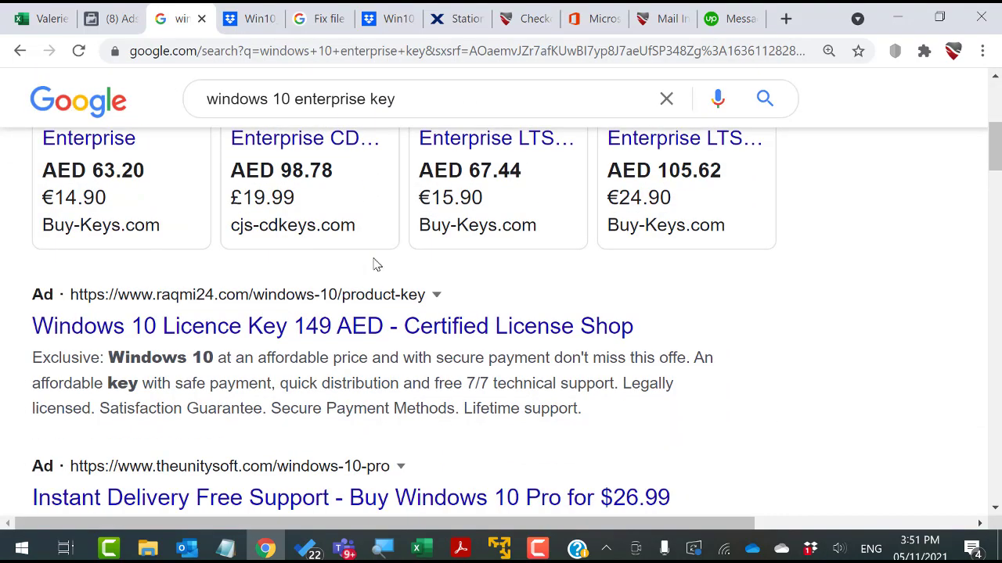
pyautogui.scroll(-4, 317, 313)
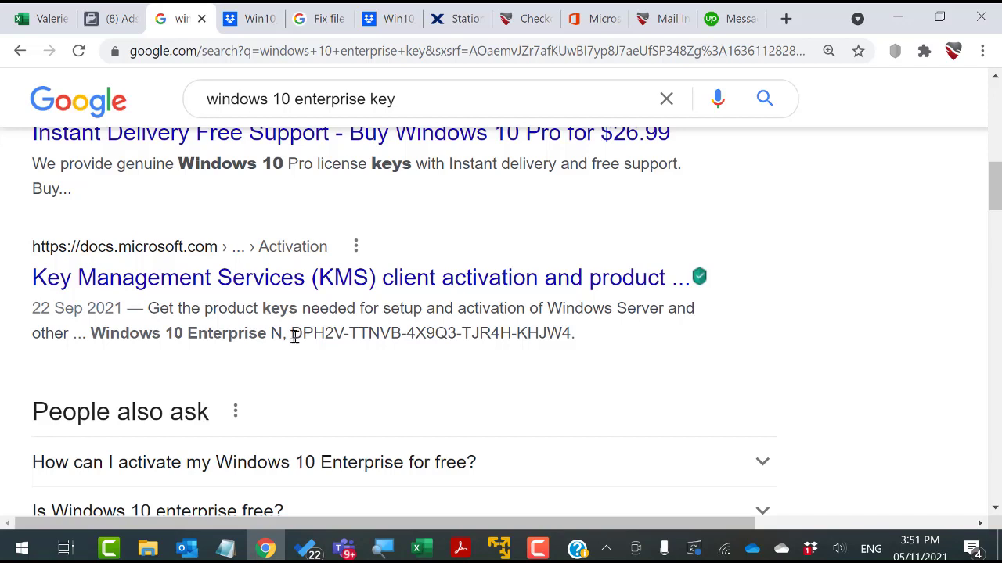
pyautogui.moveTo(287, 335); pyautogui.dragTo(572, 335)
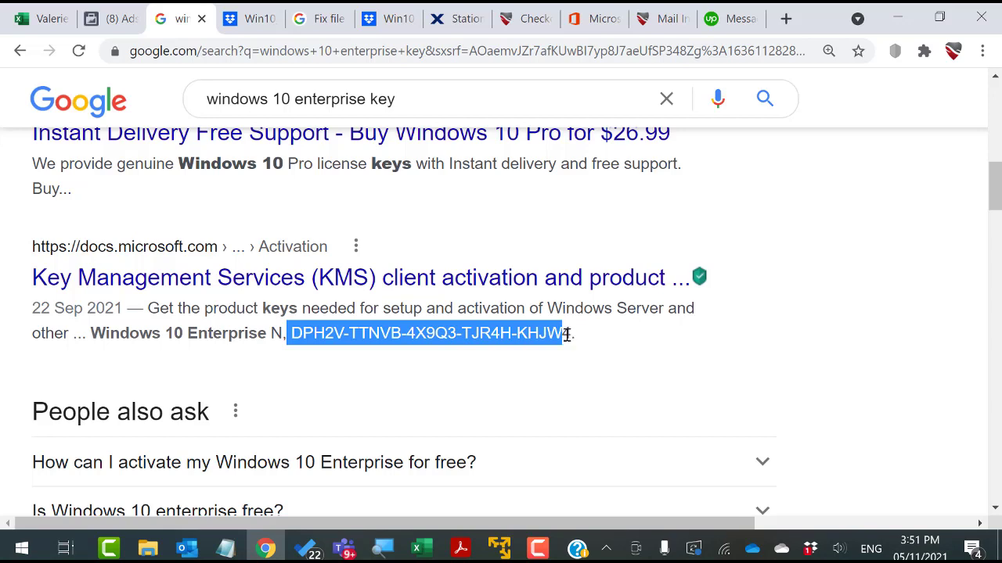
pyautogui.rightClick(570, 335)
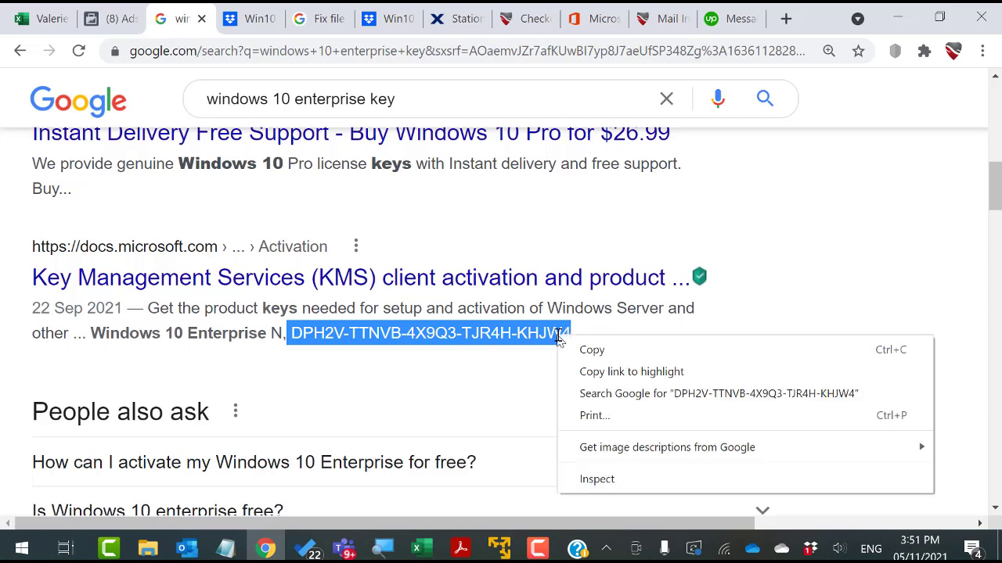
pyautogui.click(573, 351)
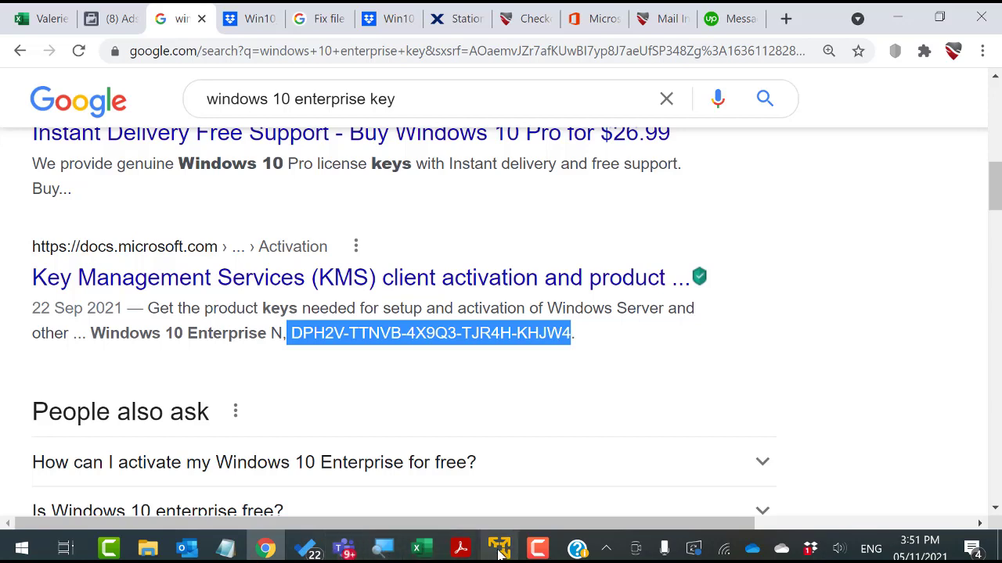
# Return to VMware Workstation Player, continue past the accepted license terms, and start a custom Windows installation on Drive 0 Unallocated Space.
pyautogui.moveTo(499, 552)
pyautogui.click(499, 442)
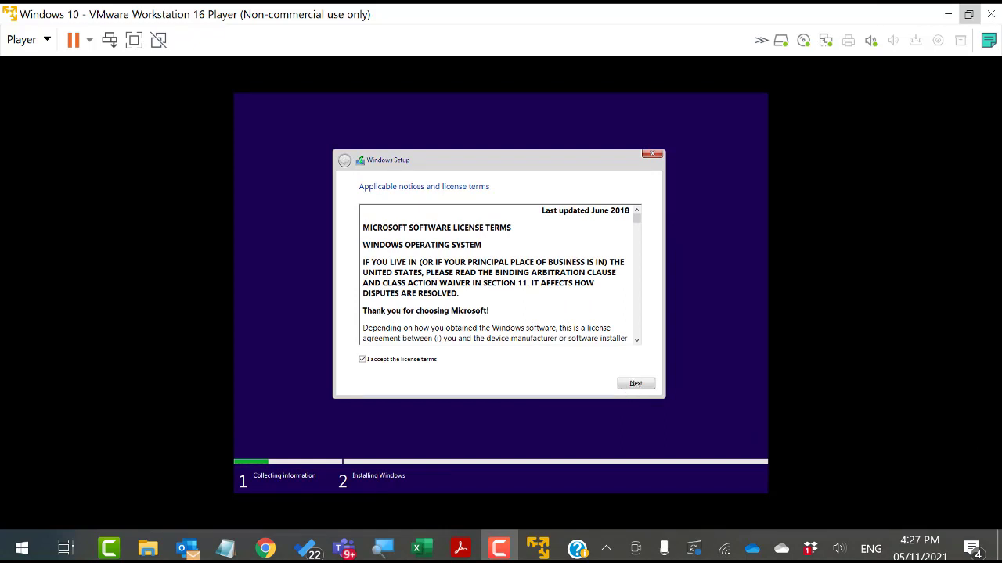
pyautogui.click(635, 384)
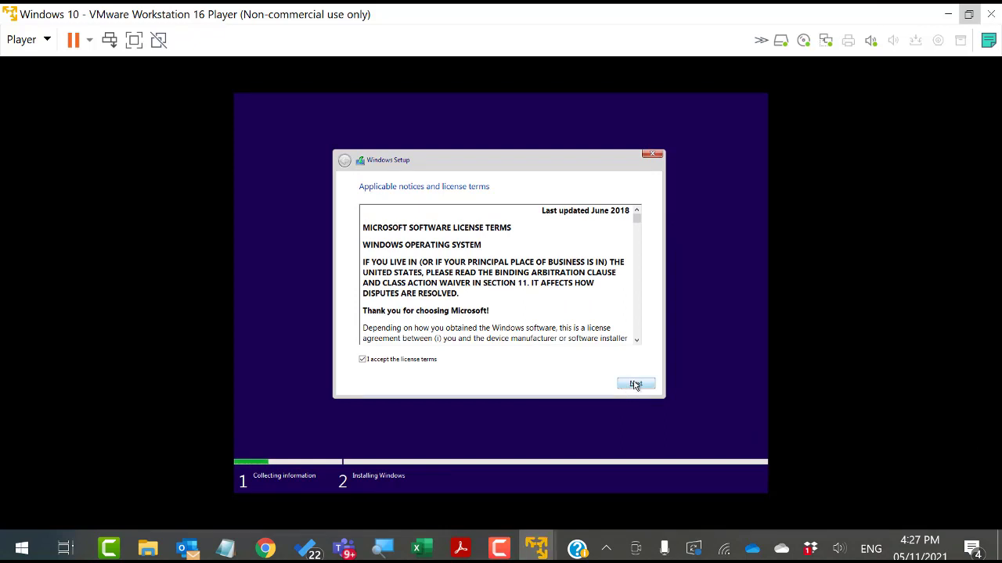
pyautogui.click(634, 384)
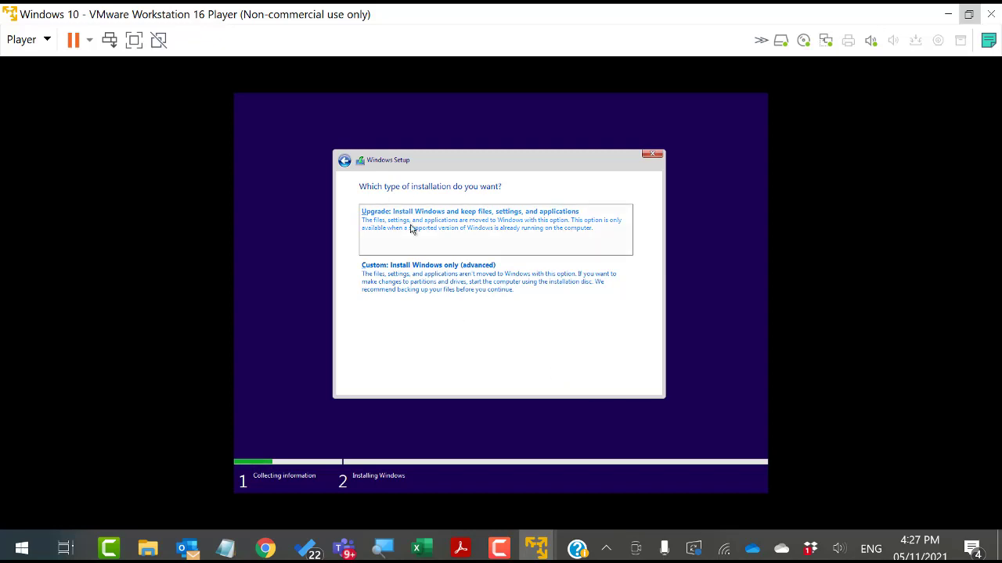
pyautogui.click(405, 304)
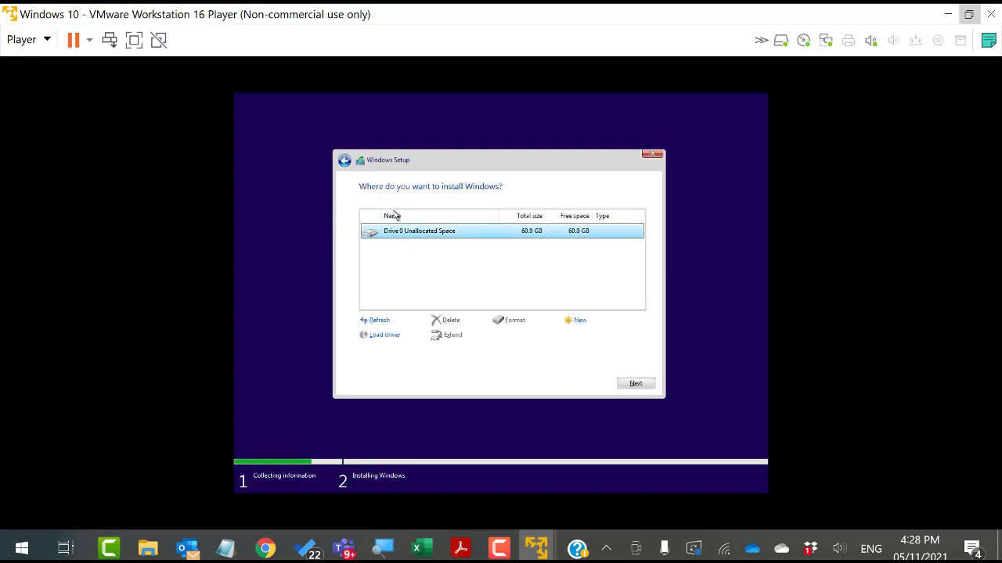
pyautogui.click(631, 384)
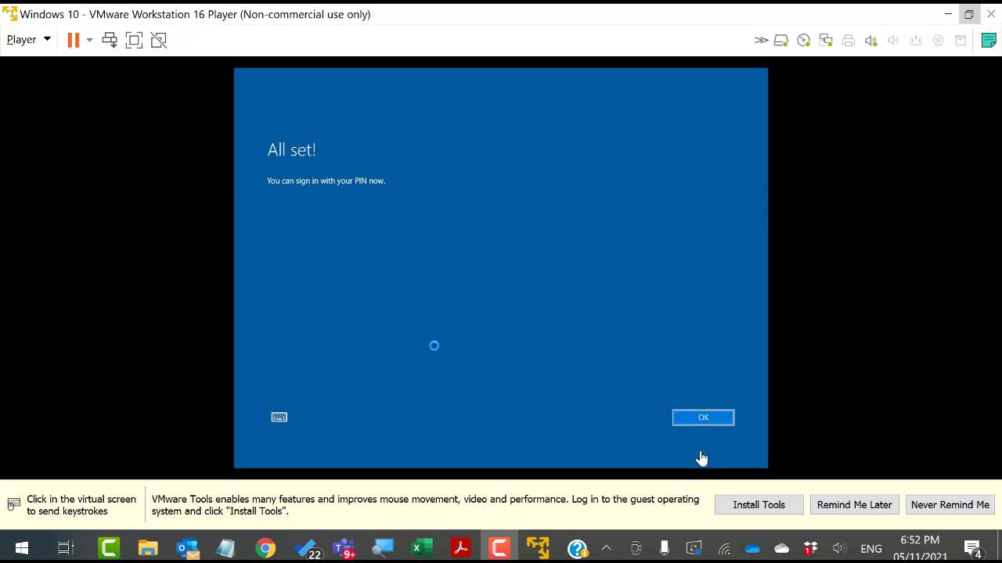
# Complete the Windows 10 PIN sign-in setup, release the cursor from the guest, and restore the virtual machine window from maximized size.
pyautogui.click(703, 423)
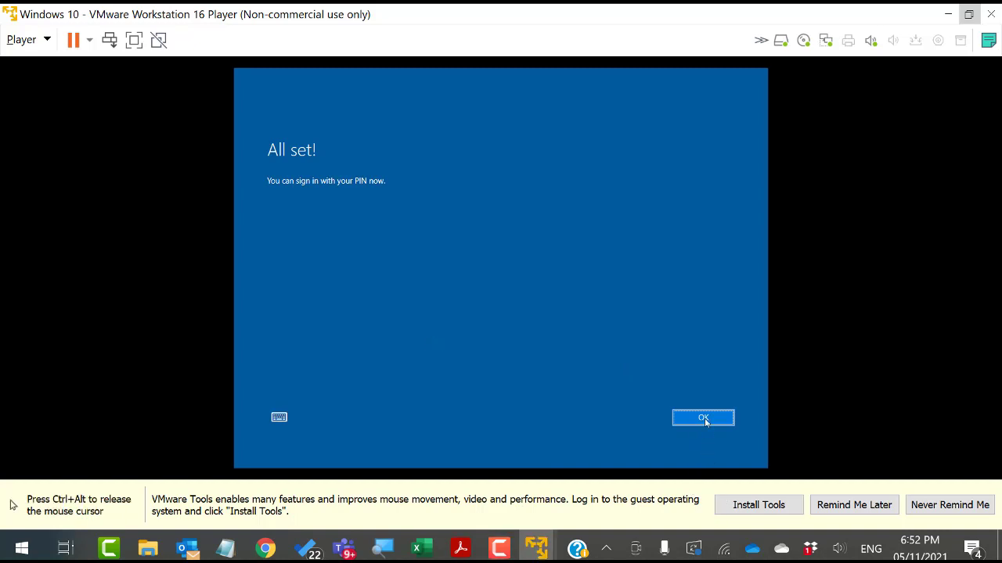
pyautogui.click(704, 420)
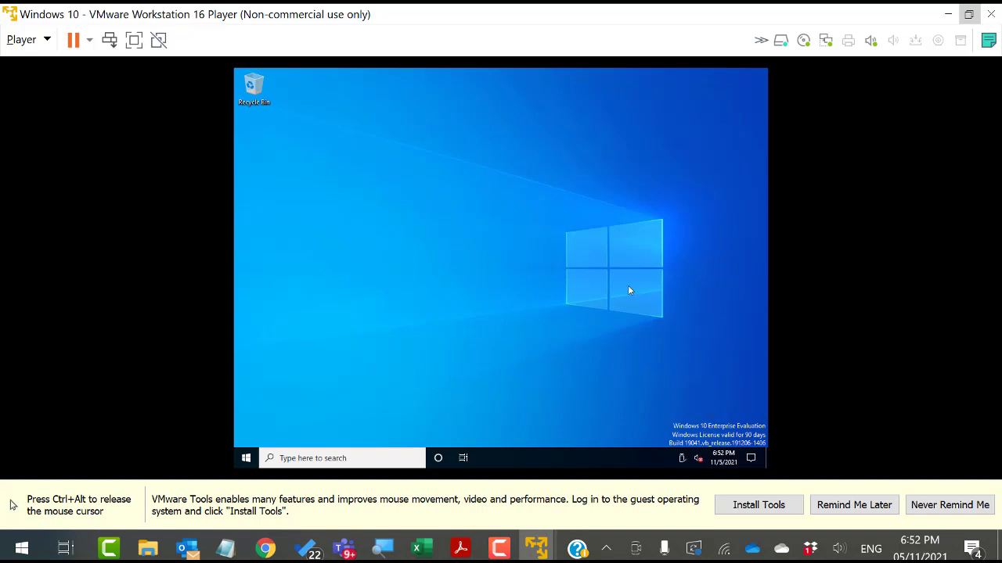
pyautogui.hotkey('ctrl', 'alt')
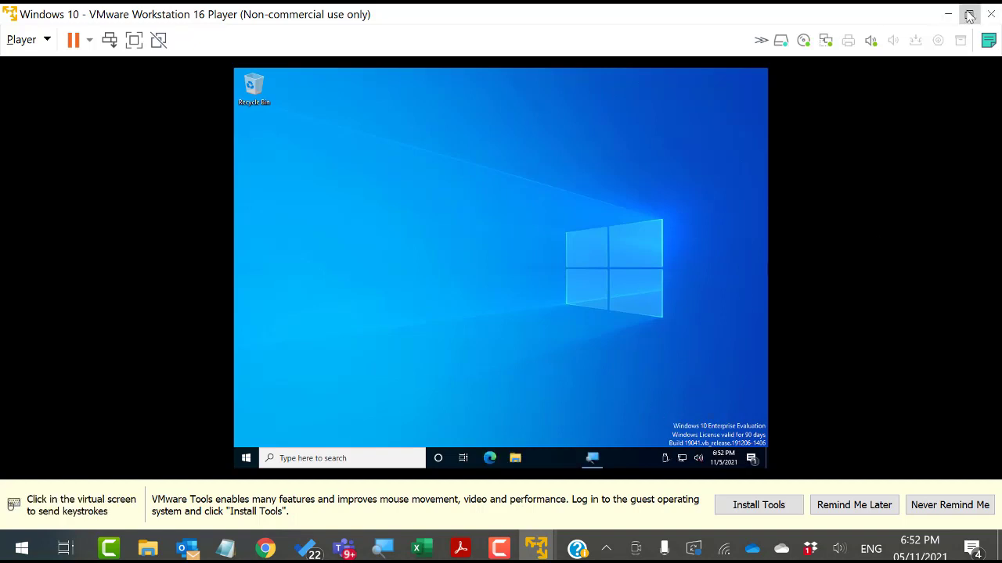
pyautogui.click(968, 14)
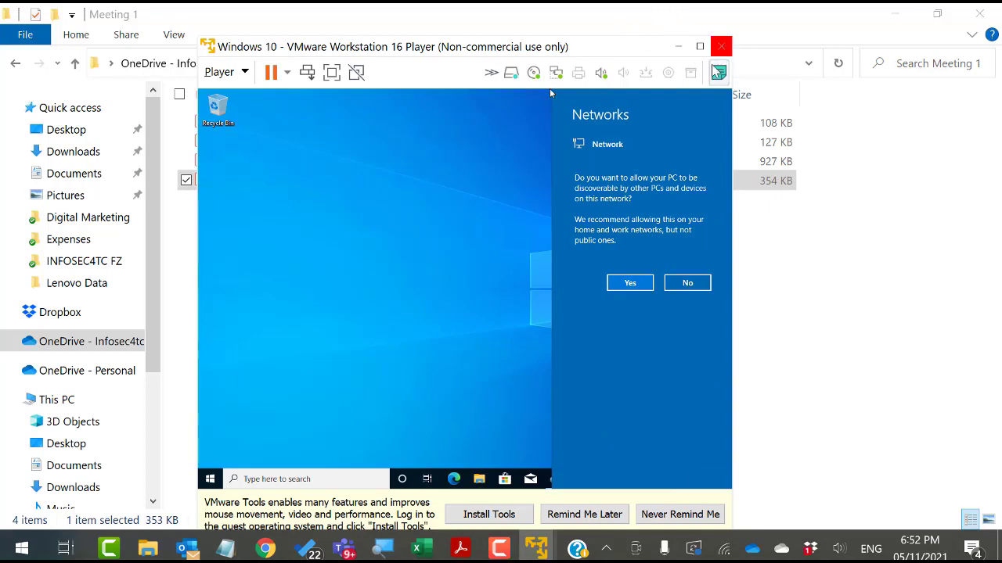
# Maximize the virtual machine window and start the VMware Tools installation for the Windows 10 guest.
pyautogui.click(699, 46)
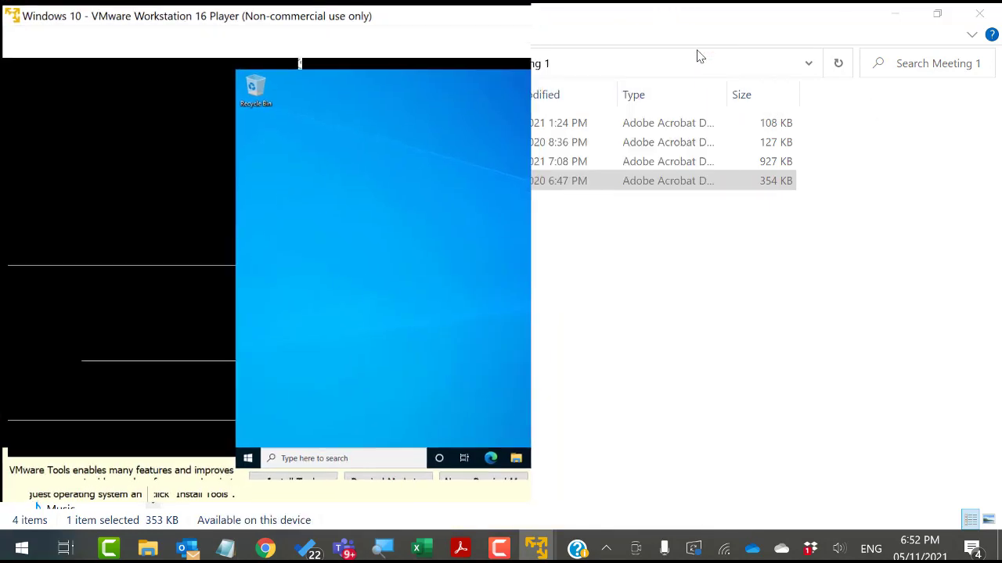
pyautogui.click(679, 109)
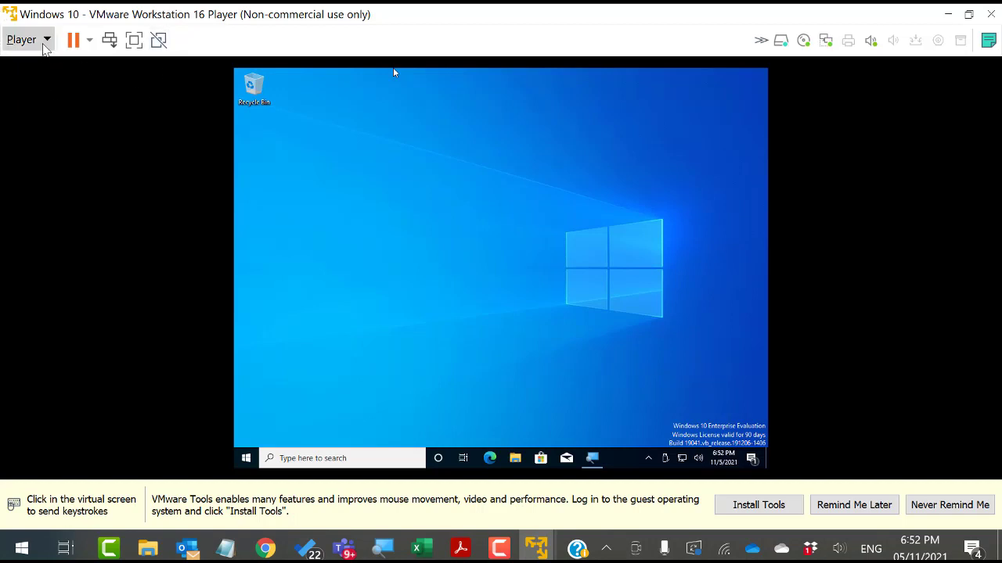
pyautogui.click(45, 49)
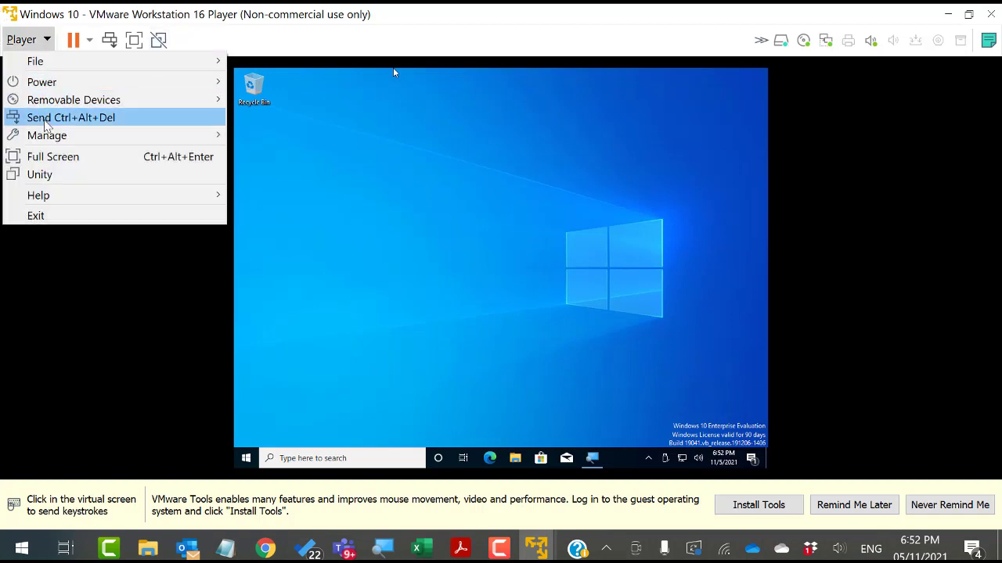
pyautogui.moveTo(67, 138)
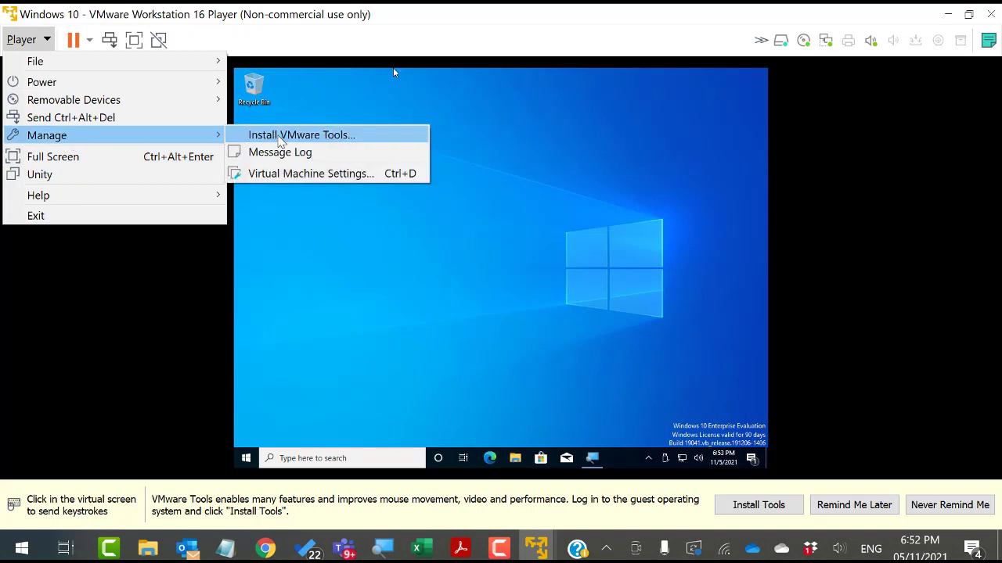
pyautogui.click(280, 137)
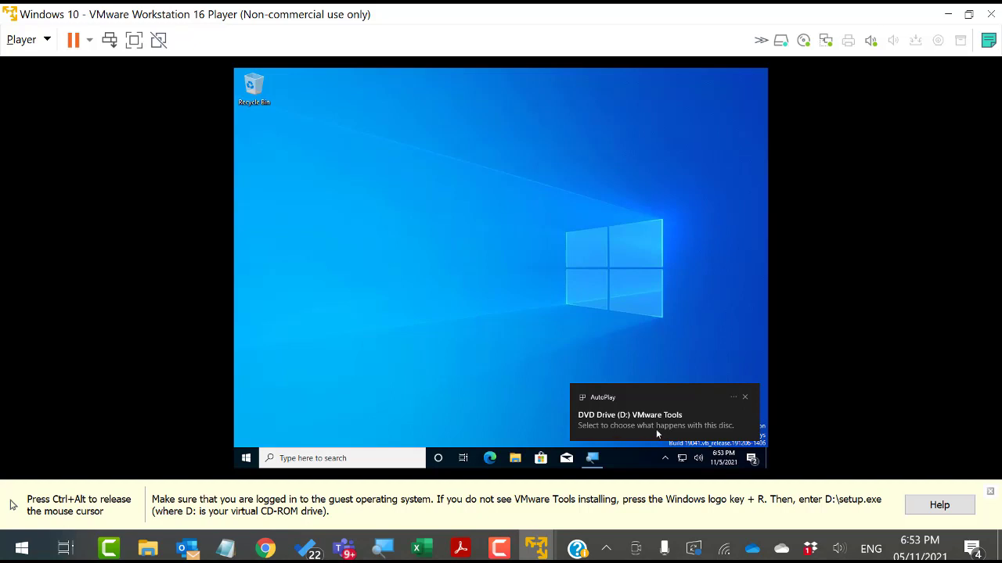
# Run setup64.exe from the guest's VMware Tools DVD drive and allow it to make changes to the device.
pyautogui.click(626, 418)
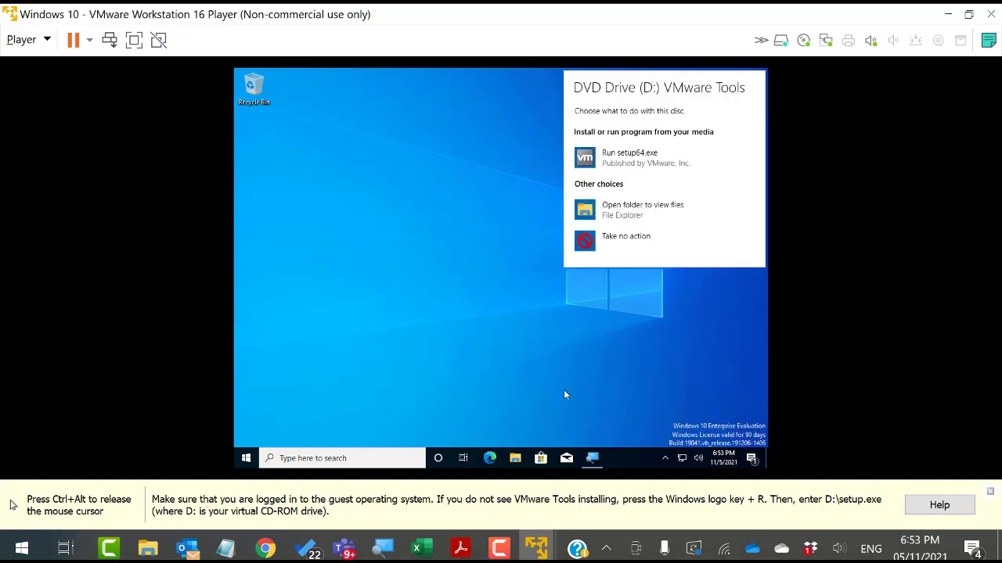
pyautogui.click(616, 159)
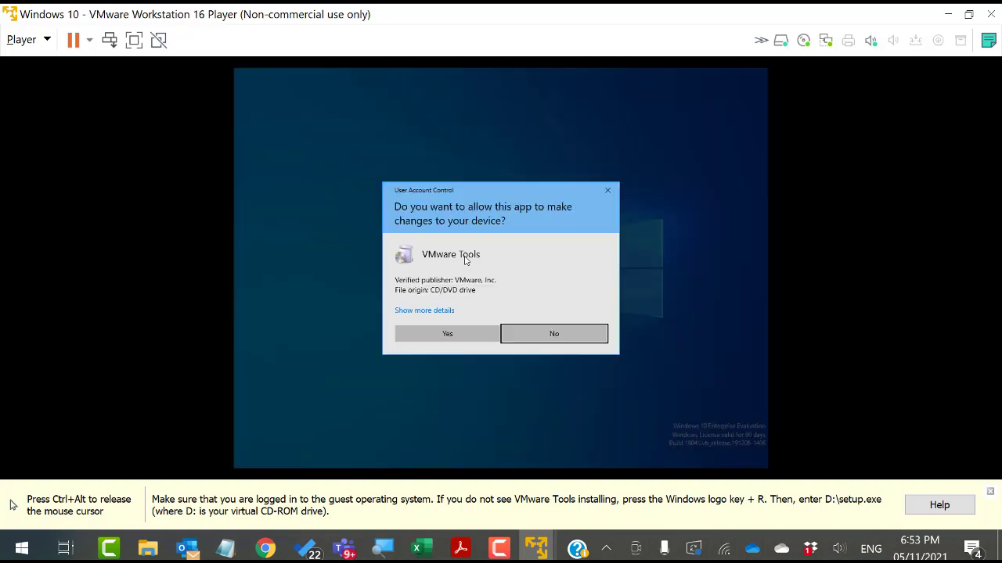
pyautogui.click(436, 336)
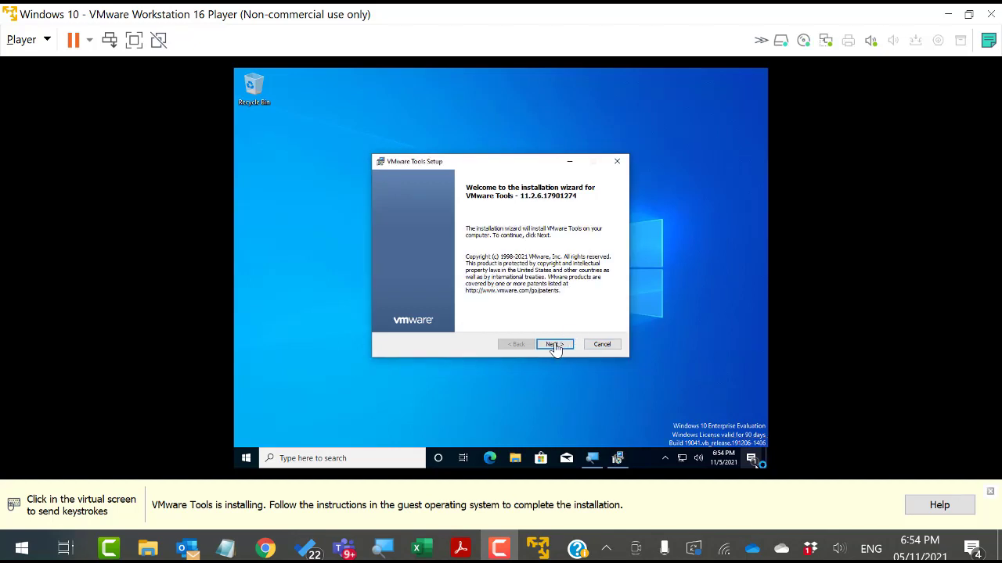
# Install VMware Tools with the Typical setup type, finish the wizard, and decline the immediate restart.
pyautogui.click(554, 349)
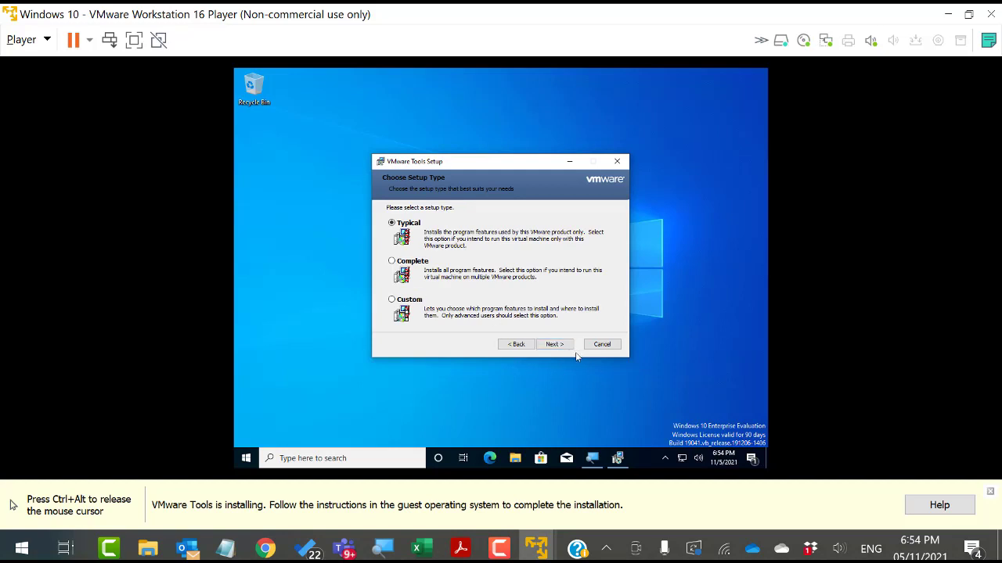
pyautogui.click(554, 346)
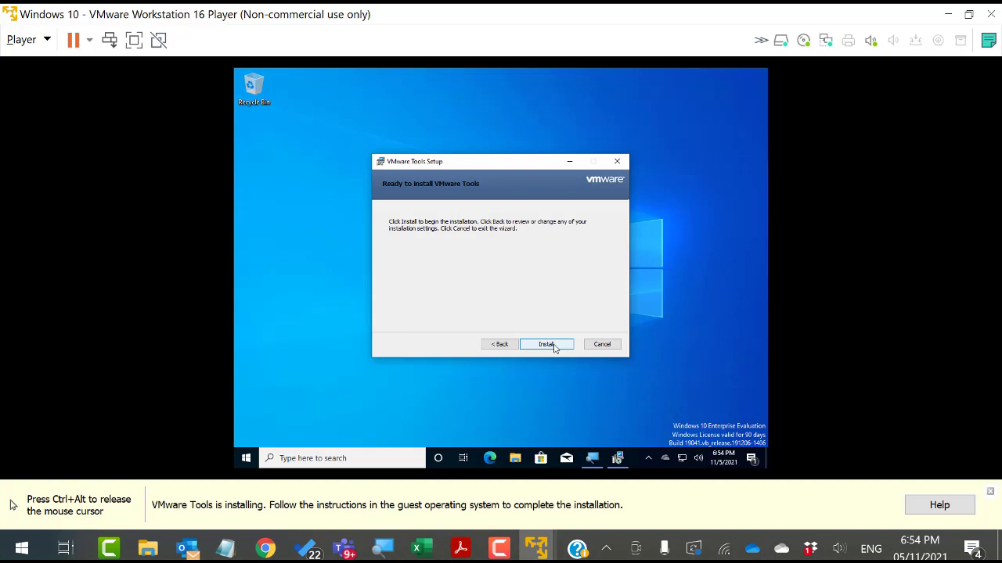
pyautogui.click(553, 345)
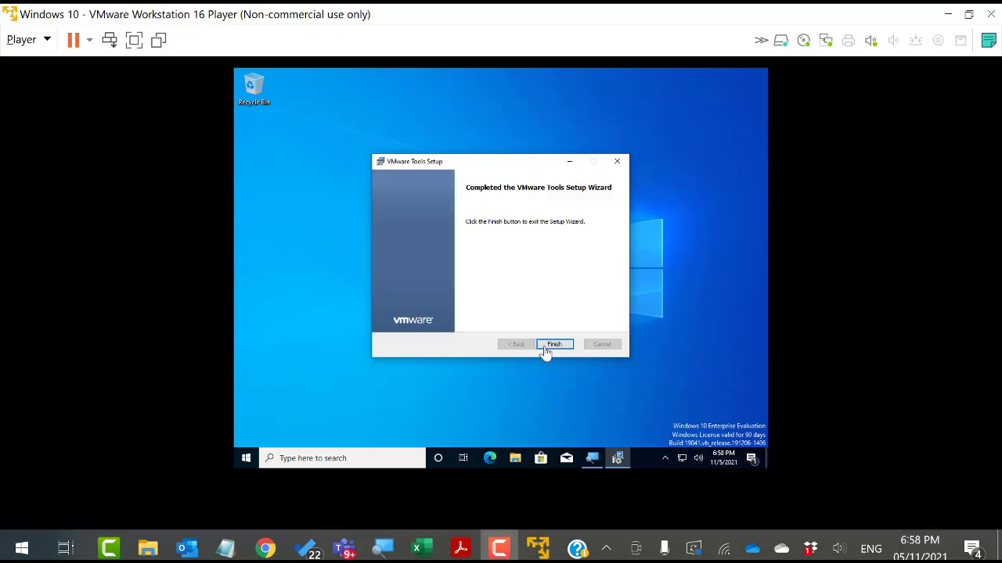
pyautogui.click(557, 347)
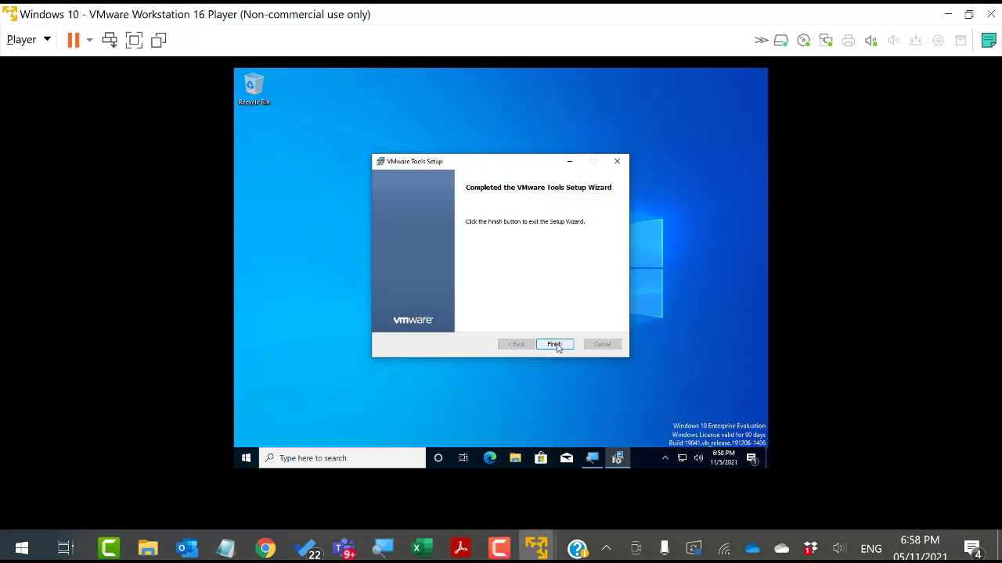
pyautogui.click(557, 346)
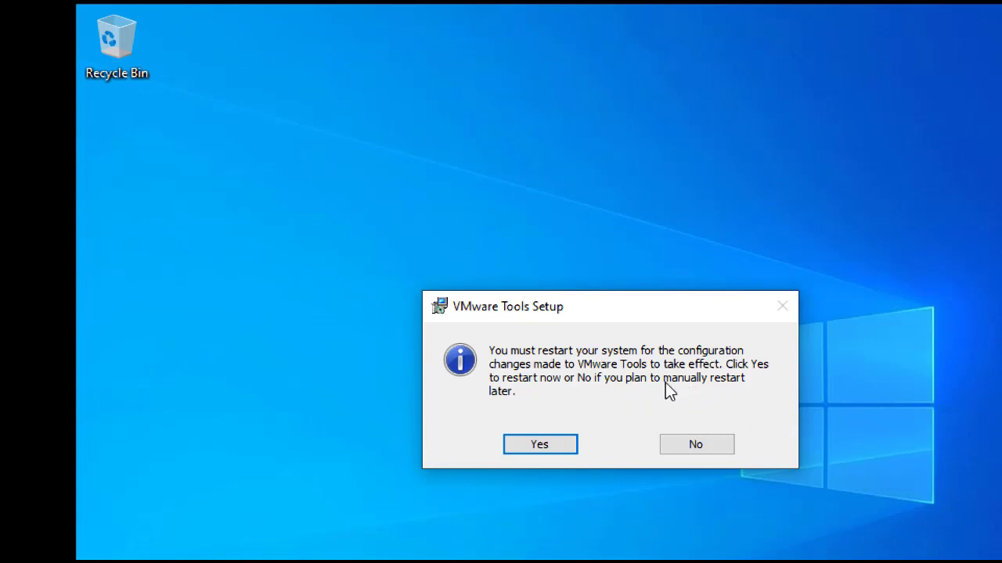
pyautogui.click(679, 454)
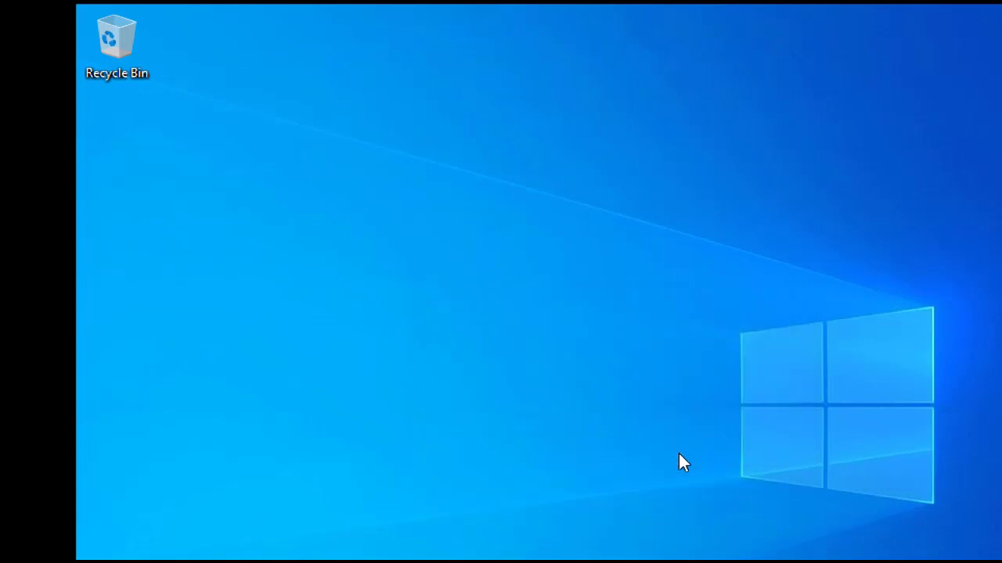
# Open the guest's display settings and set the size of text, apps, and other items to 125%.
pyautogui.rightClick(594, 309)
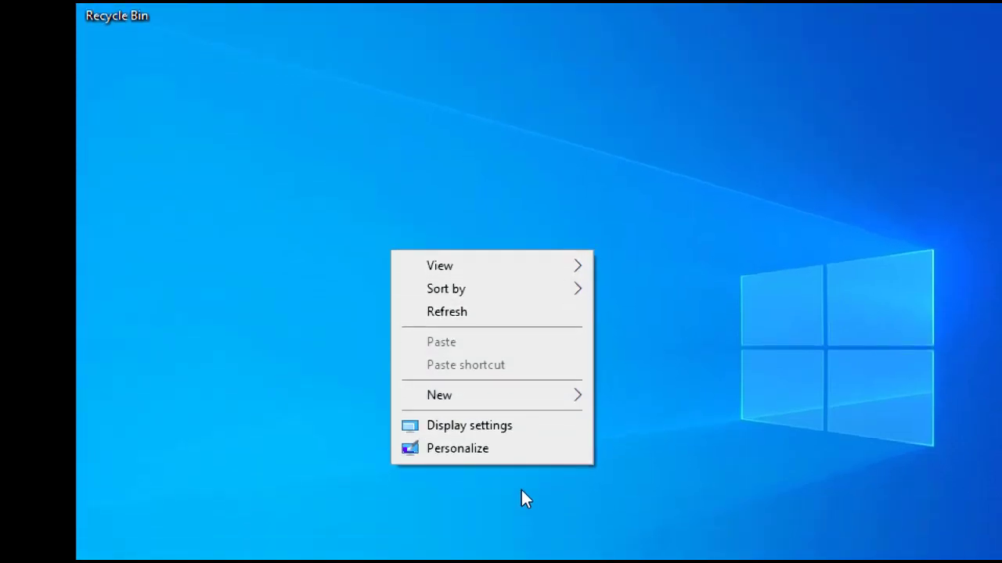
pyautogui.click(509, 429)
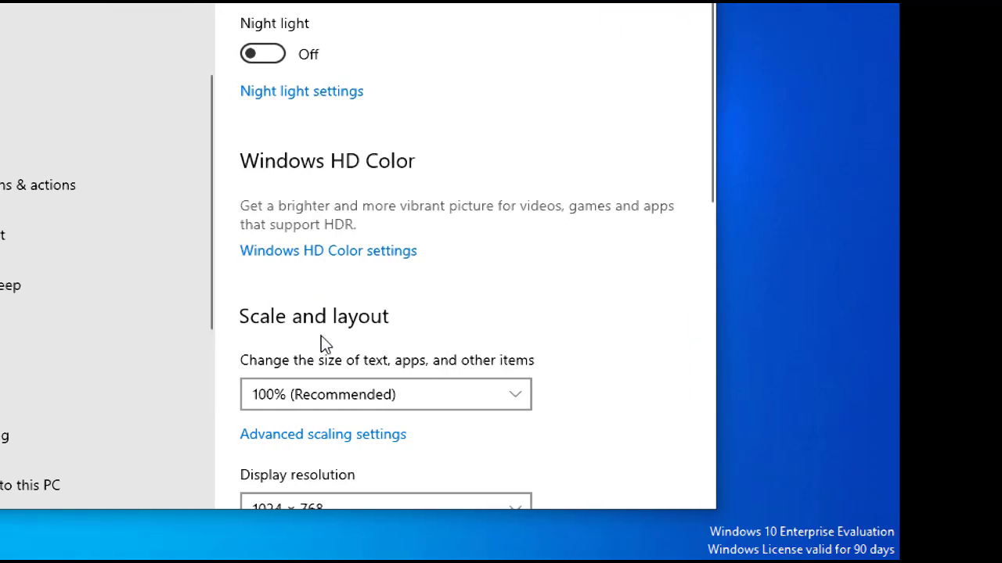
pyautogui.click(318, 384)
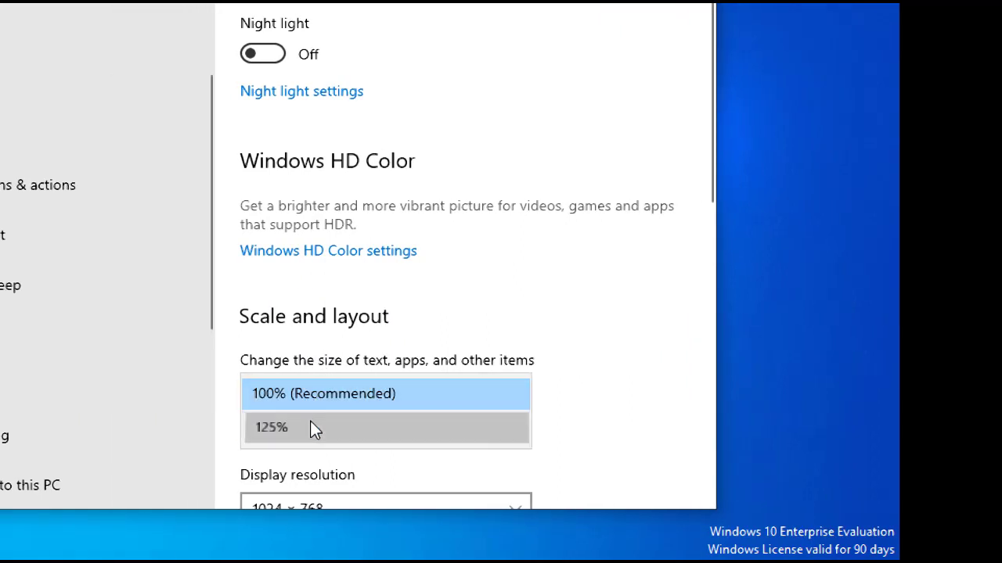
pyautogui.click(309, 420)
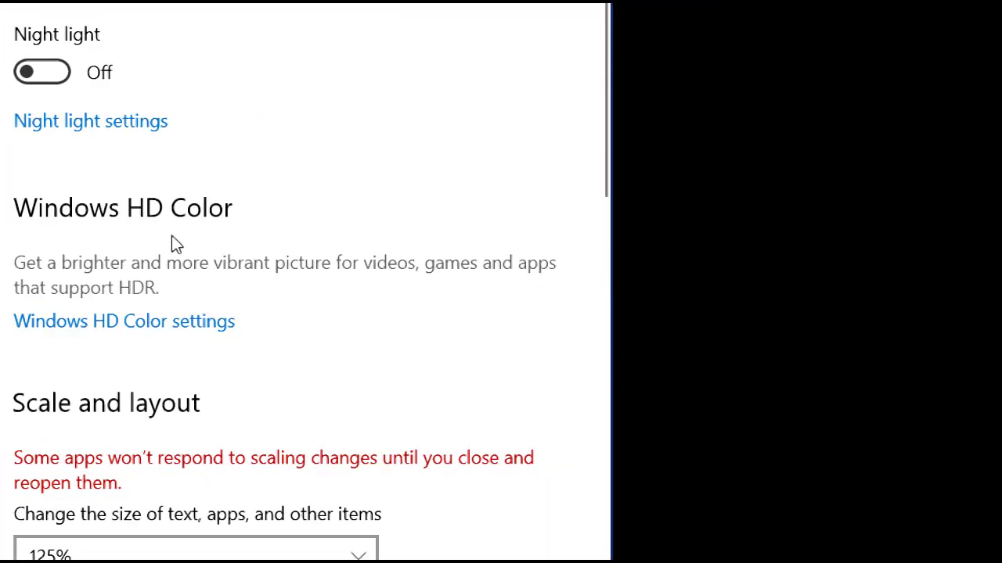
# Try a display resolution of 1280 × 768 in the guest and revert the change.
pyautogui.scroll(-3, 290, 418)
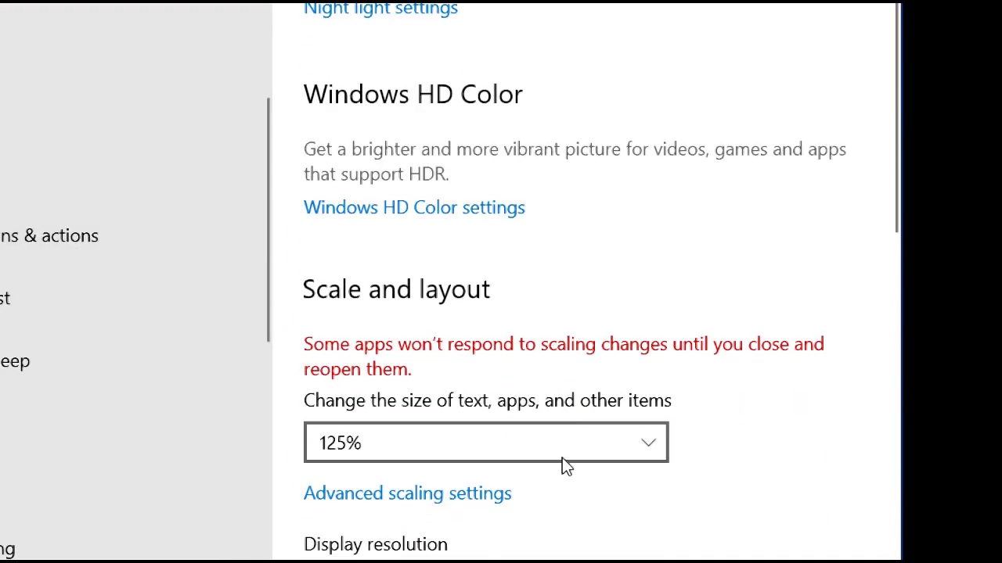
pyautogui.scroll(-6, 562, 458)
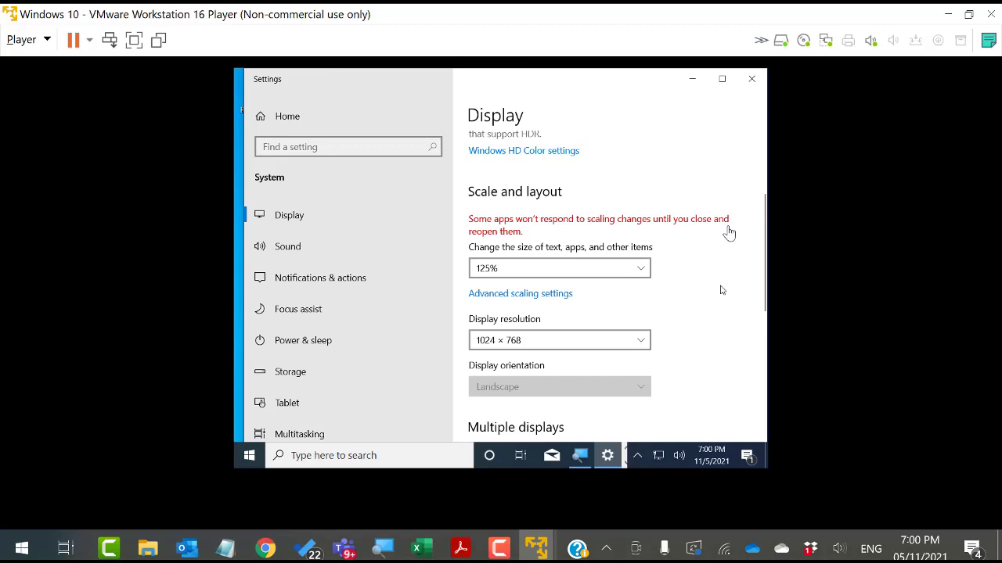
pyautogui.click(644, 344)
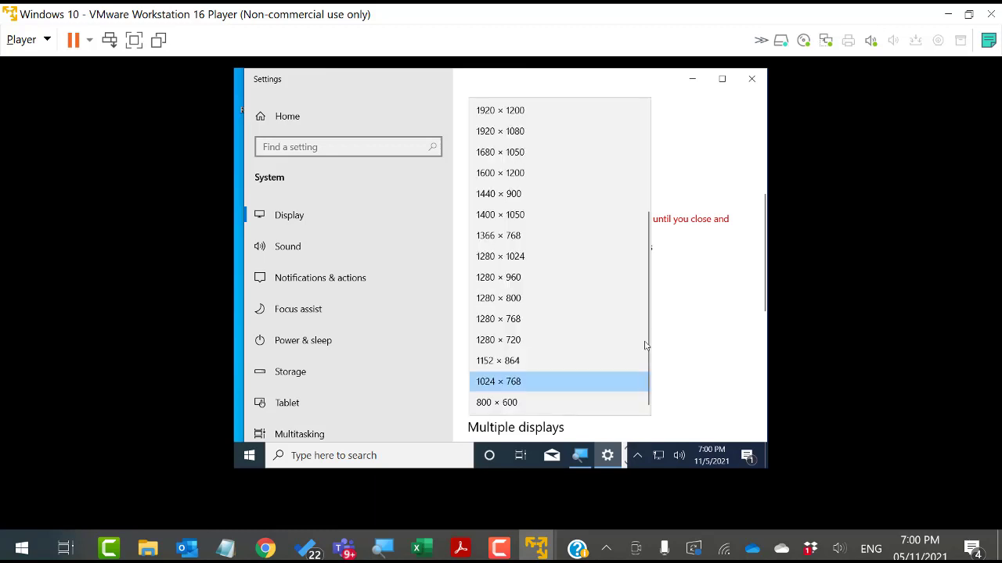
pyautogui.click(481, 327)
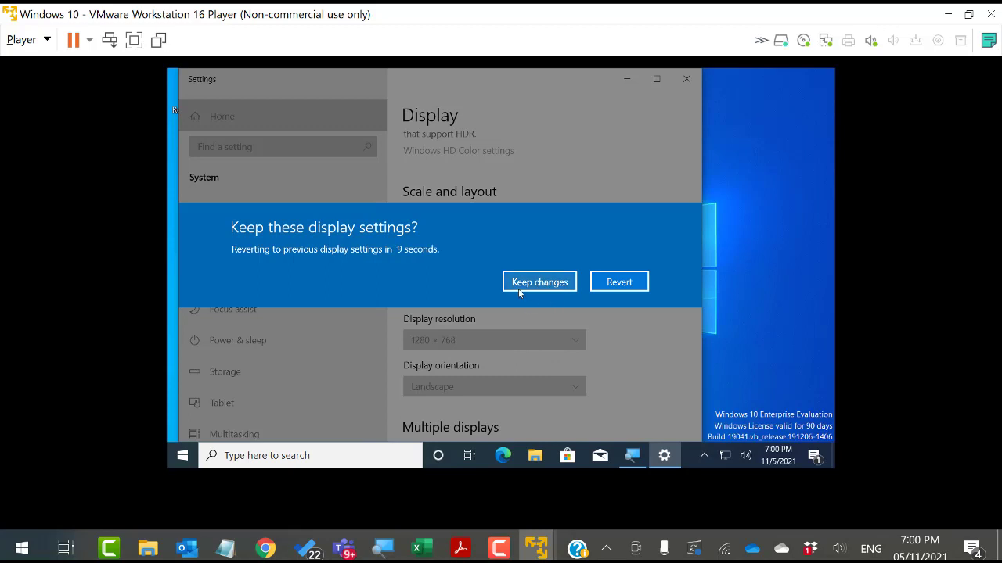
pyautogui.click(602, 289)
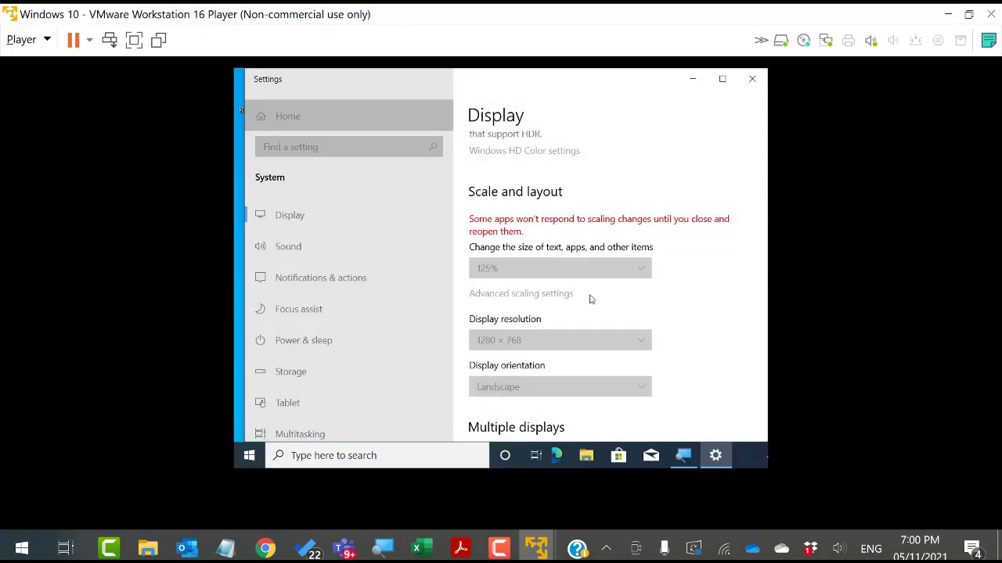
# Look through the remaining display options, try a resolution of 1920 × 1200, and revert the change.
pyautogui.scroll(-3, 540, 335)
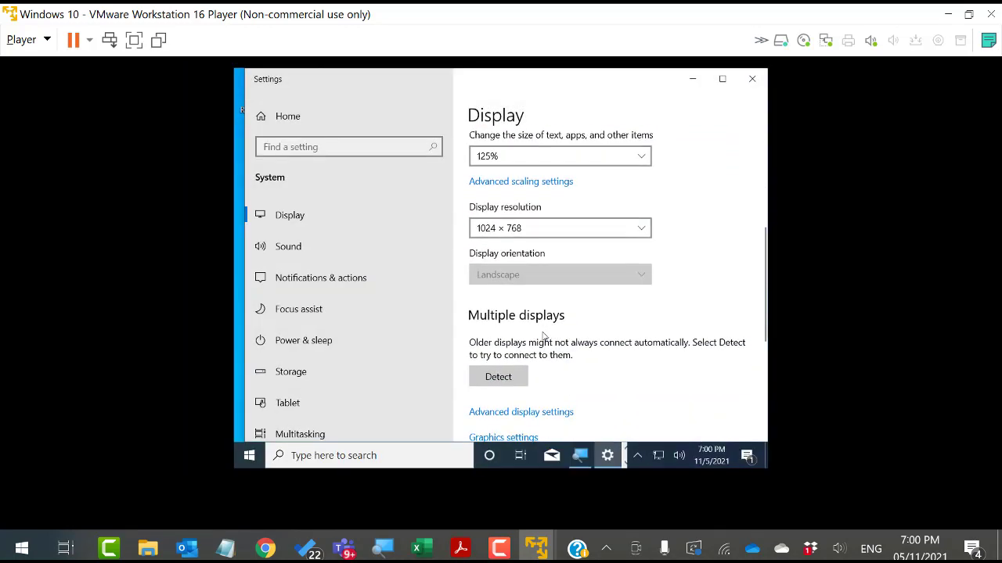
pyautogui.scroll(-3, 544, 337)
pyautogui.scroll(-3, 544, 336)
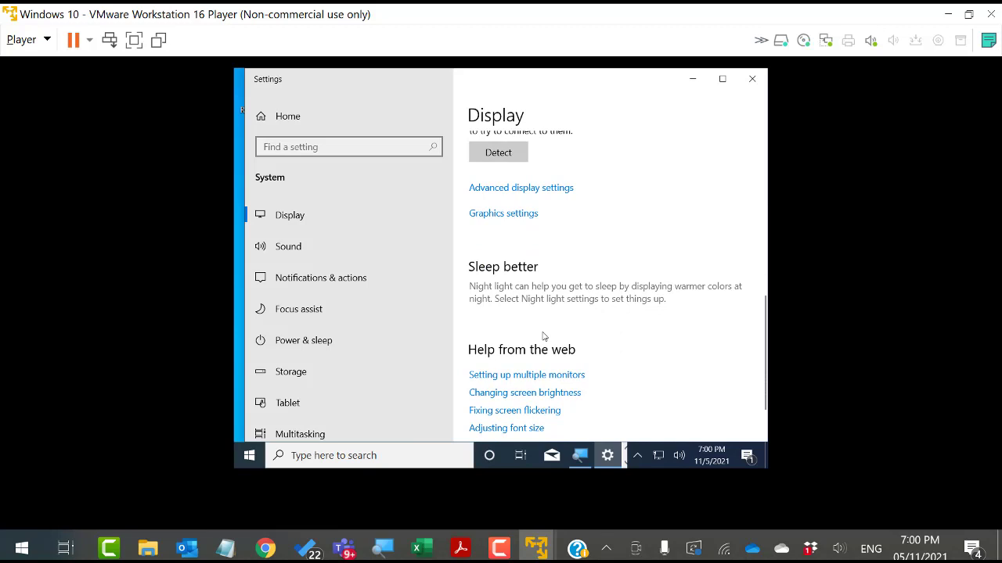
pyautogui.scroll(-2, 544, 337)
pyautogui.scroll(8, 543, 337)
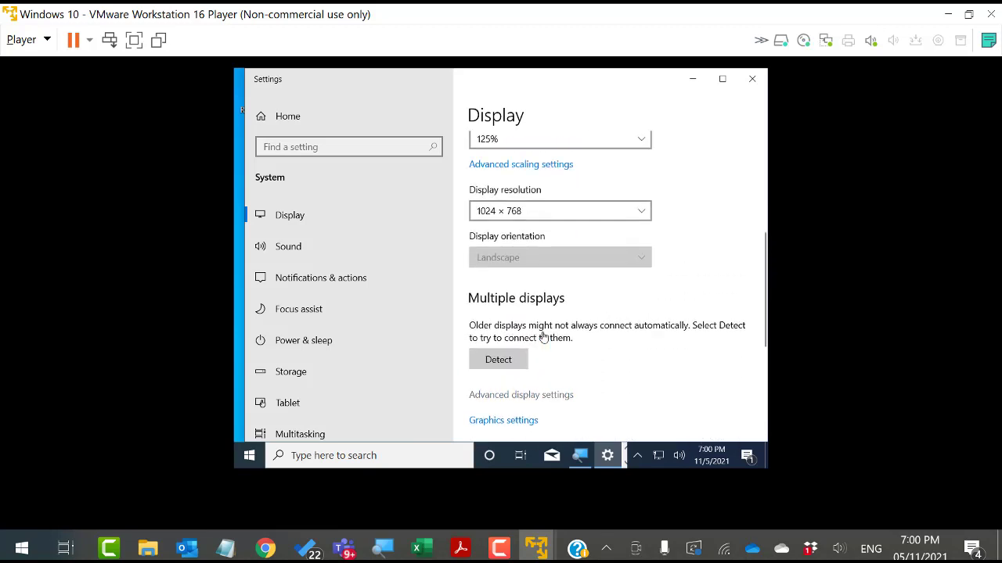
pyautogui.scroll(3, 544, 336)
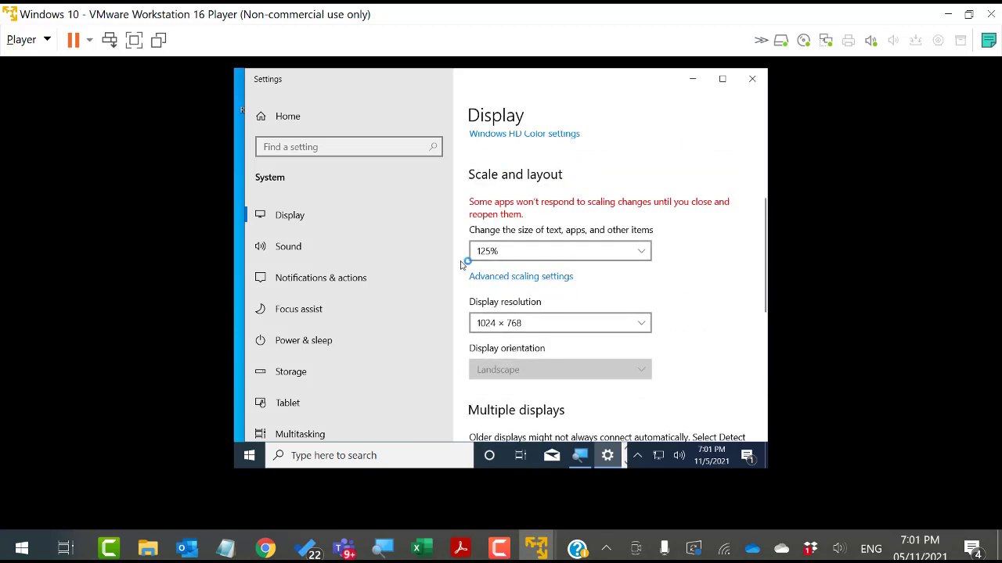
pyautogui.click(621, 325)
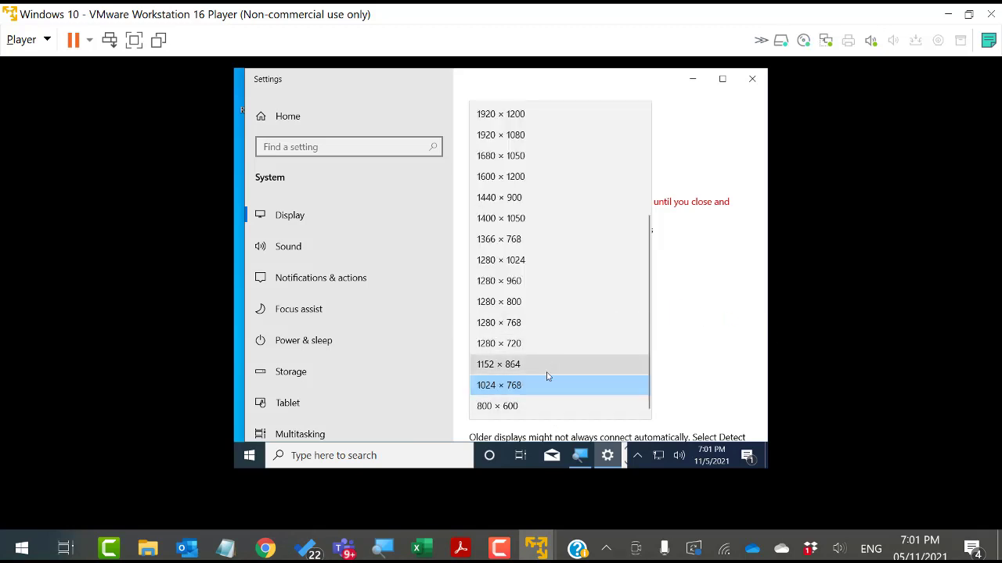
pyautogui.scroll(3, 548, 348)
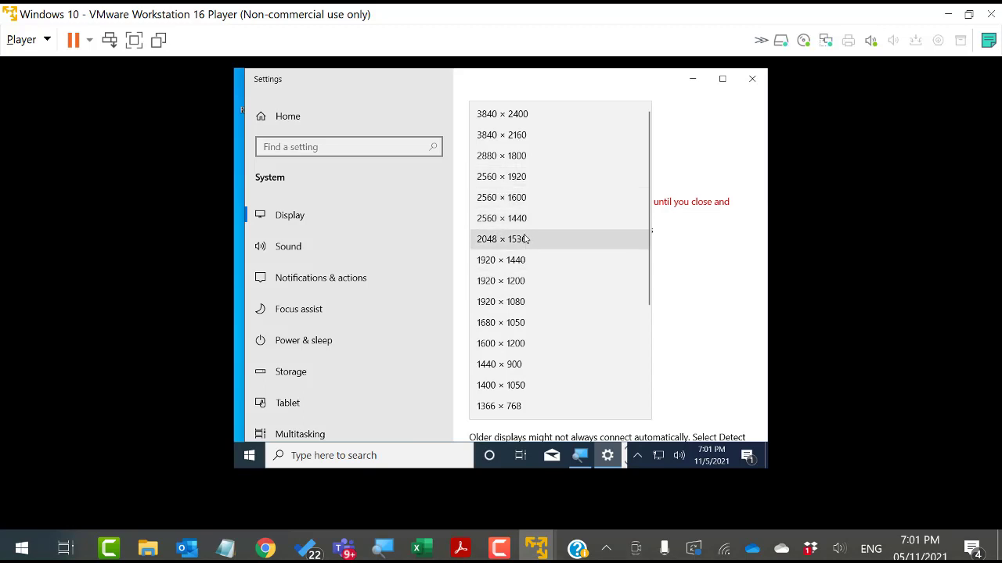
pyautogui.click(513, 280)
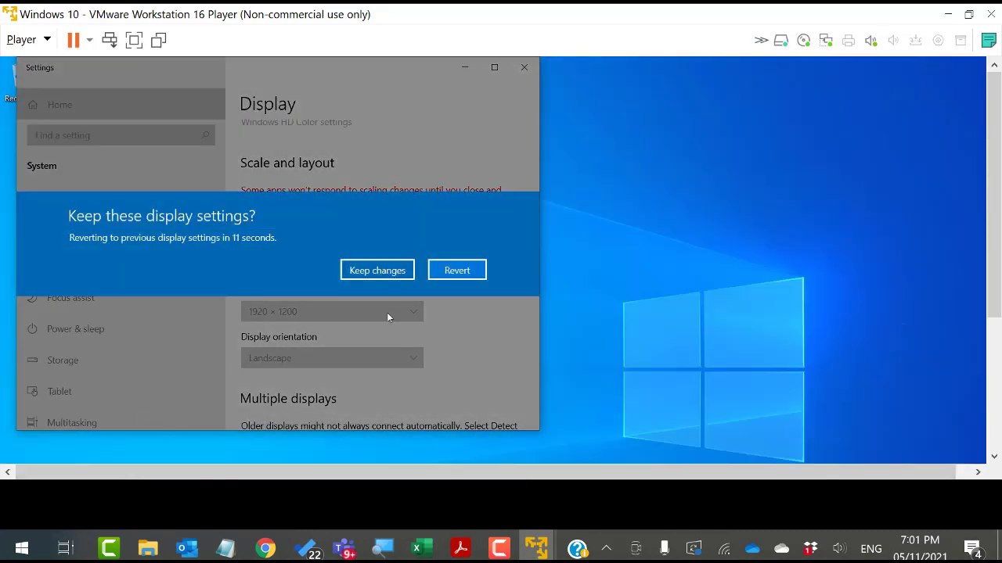
pyautogui.click(457, 272)
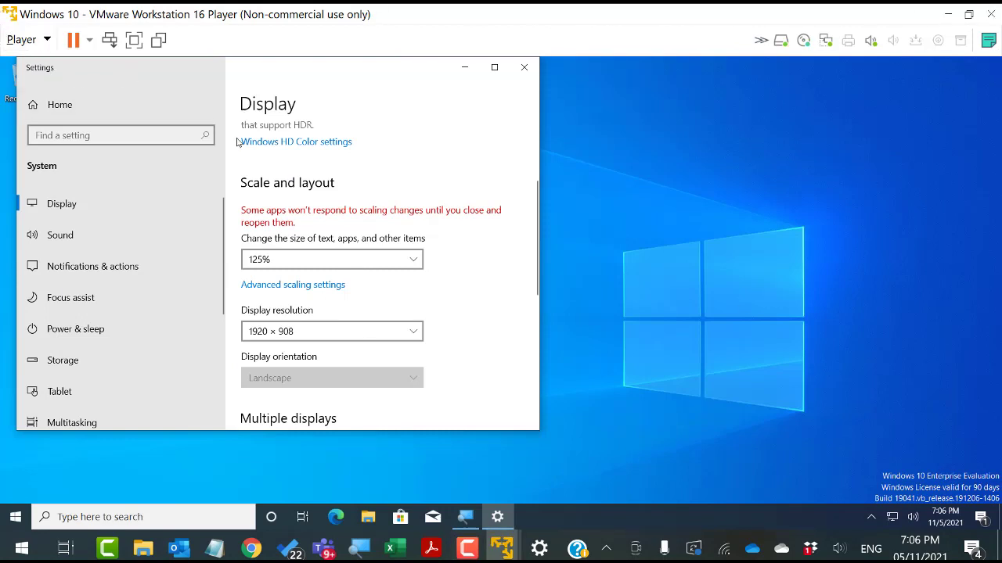
pyautogui.click(524, 69)
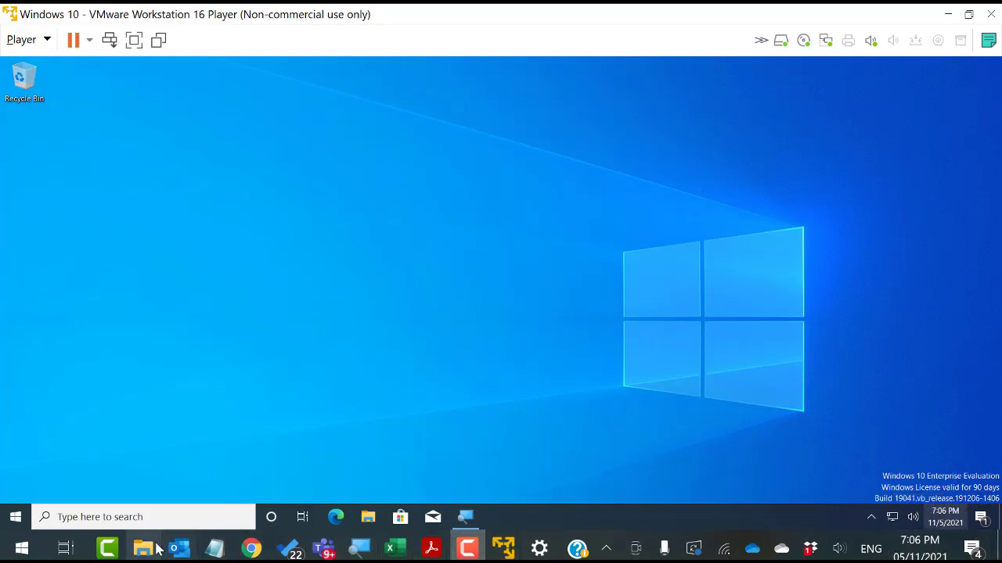
pyautogui.click(166, 426)
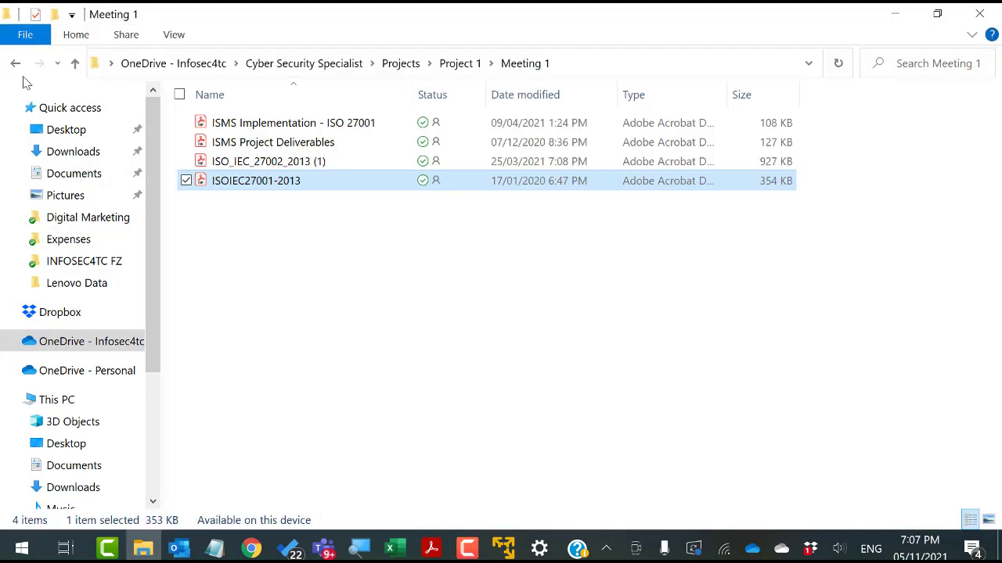
pyautogui.click(75, 64)
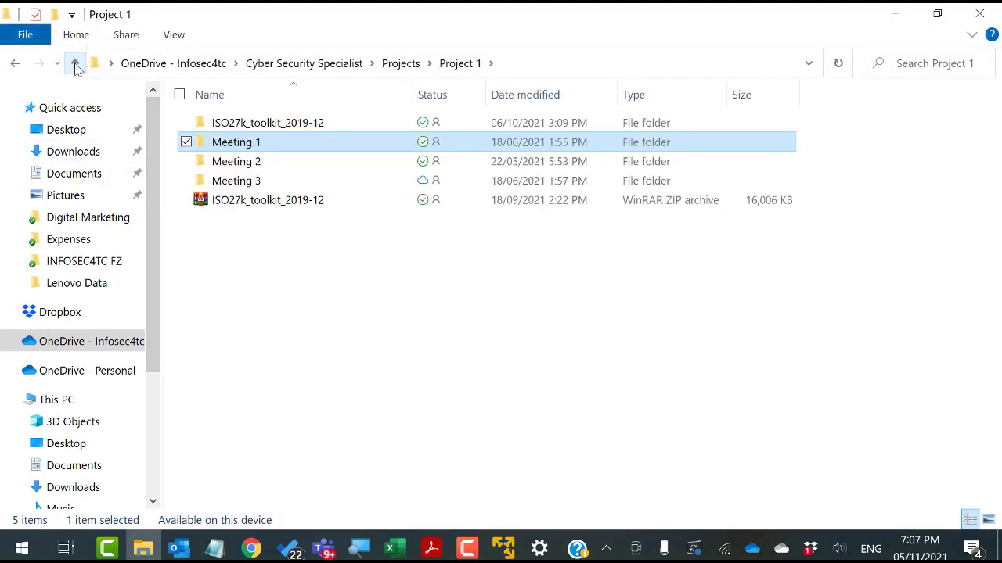
pyautogui.click(75, 63)
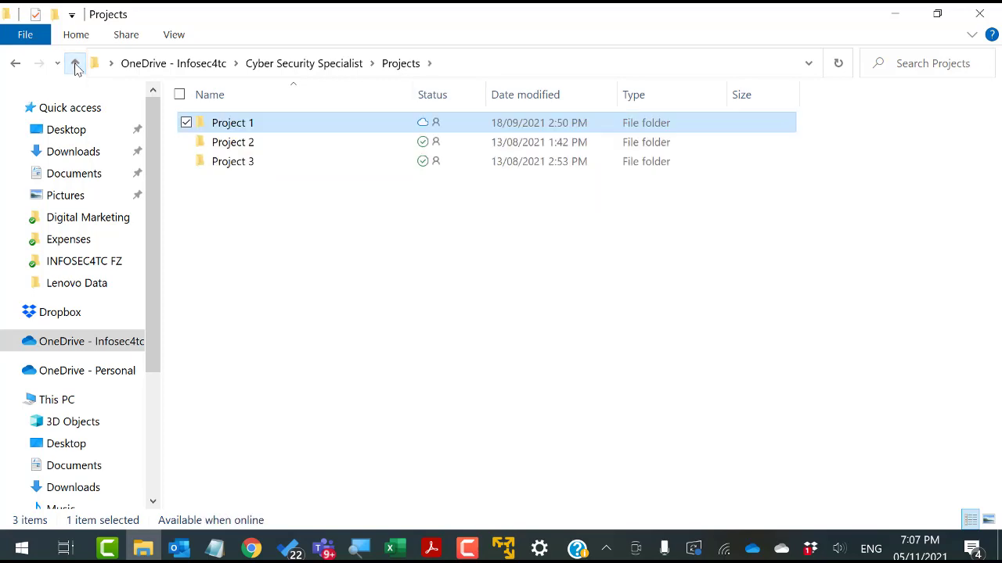
pyautogui.click(76, 63)
pyautogui.scroll(-3, 326, 406)
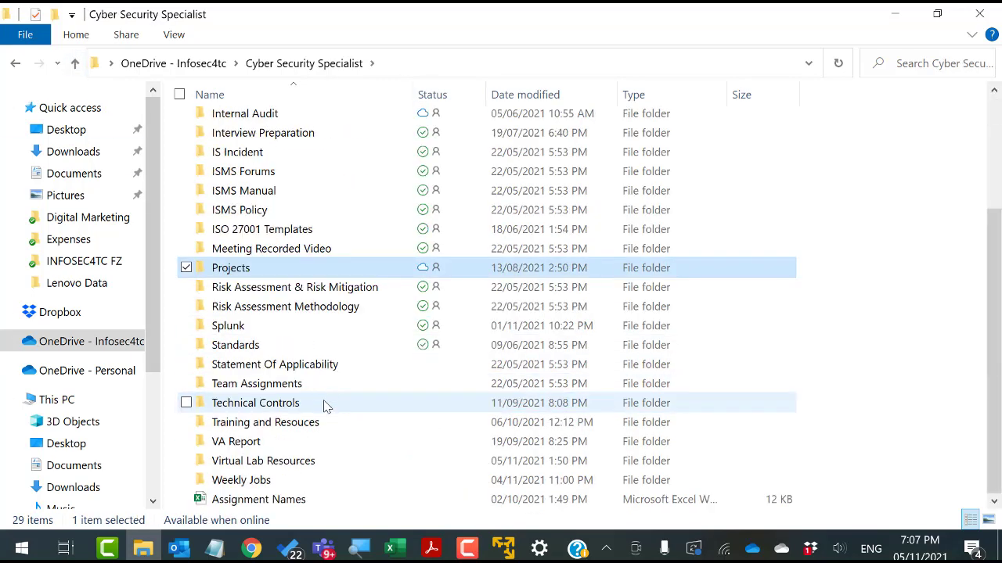
pyautogui.doubleClick(240, 465)
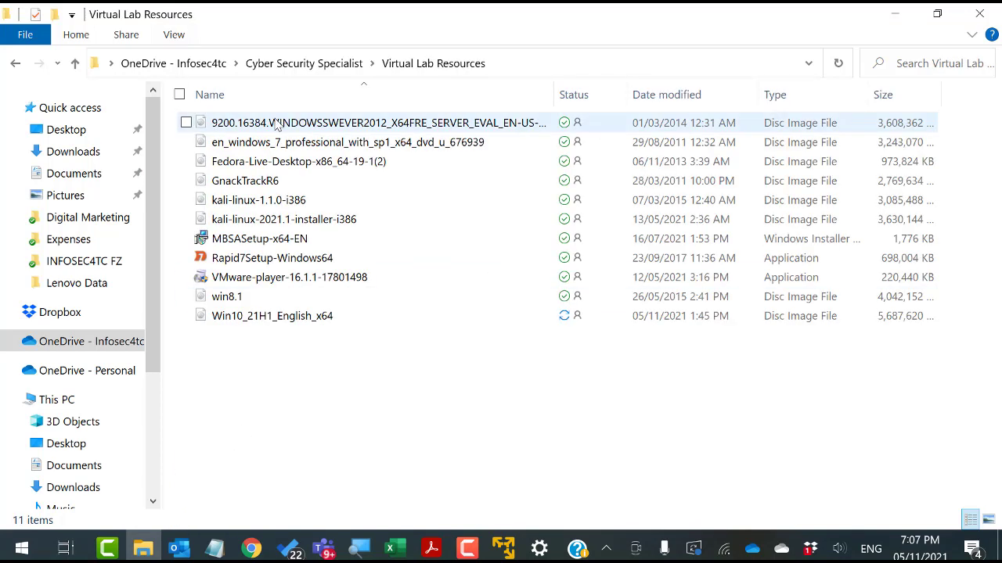
pyautogui.click(75, 66)
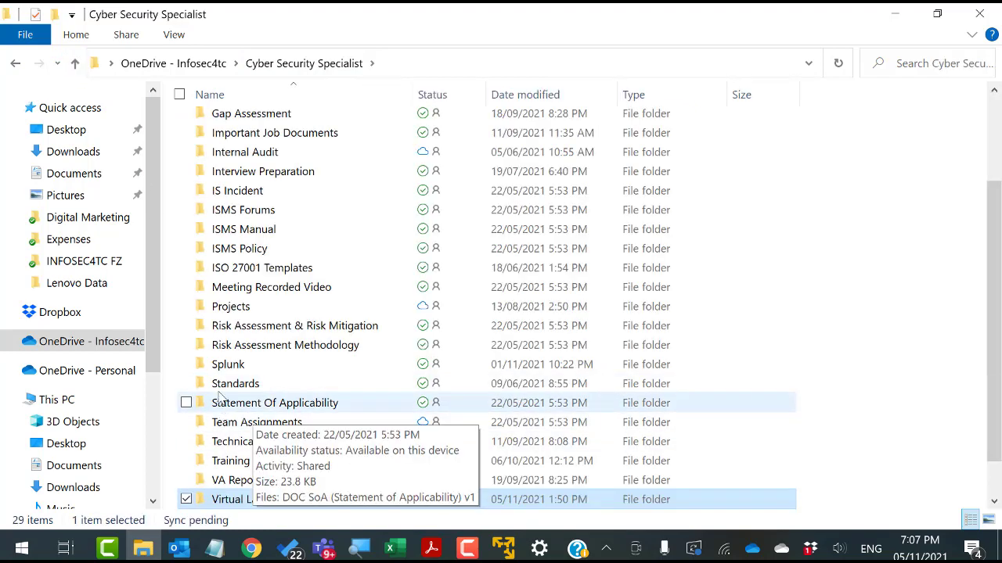
pyautogui.doubleClick(227, 365)
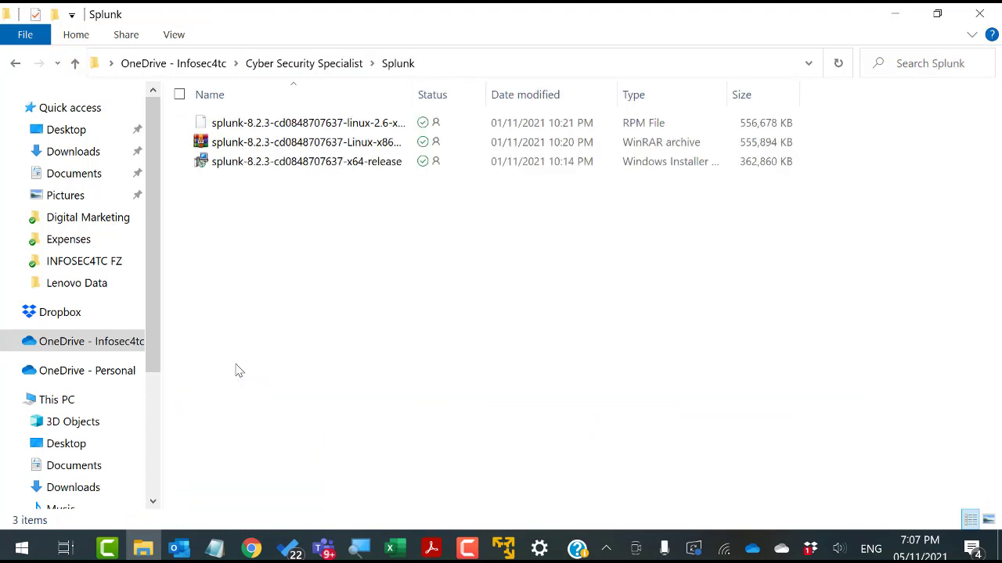
pyautogui.click(228, 163)
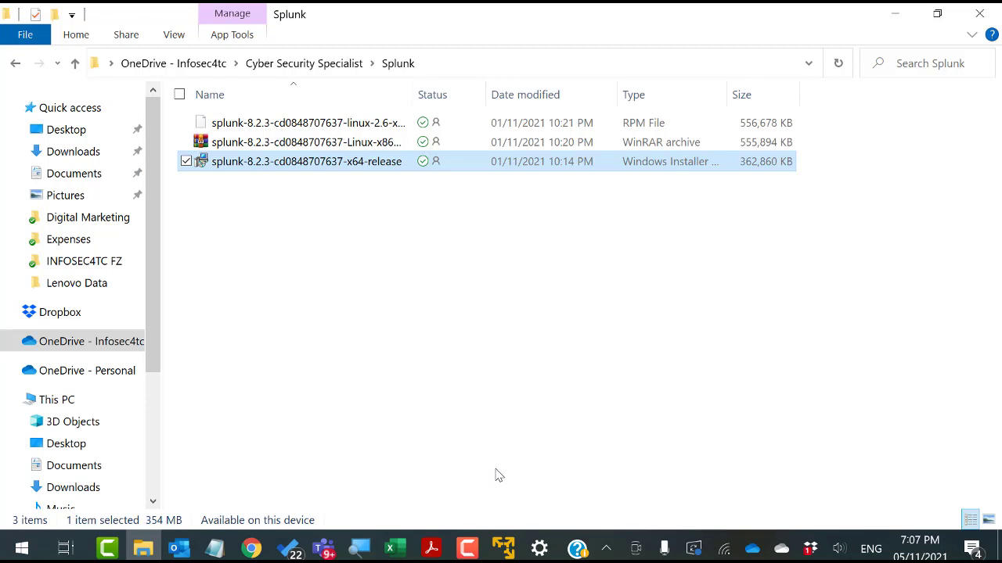
# Return to the Windows 10 virtual machine and paste the Splunk installer onto the guest desktop.
pyautogui.click(503, 548)
pyautogui.click(570, 438)
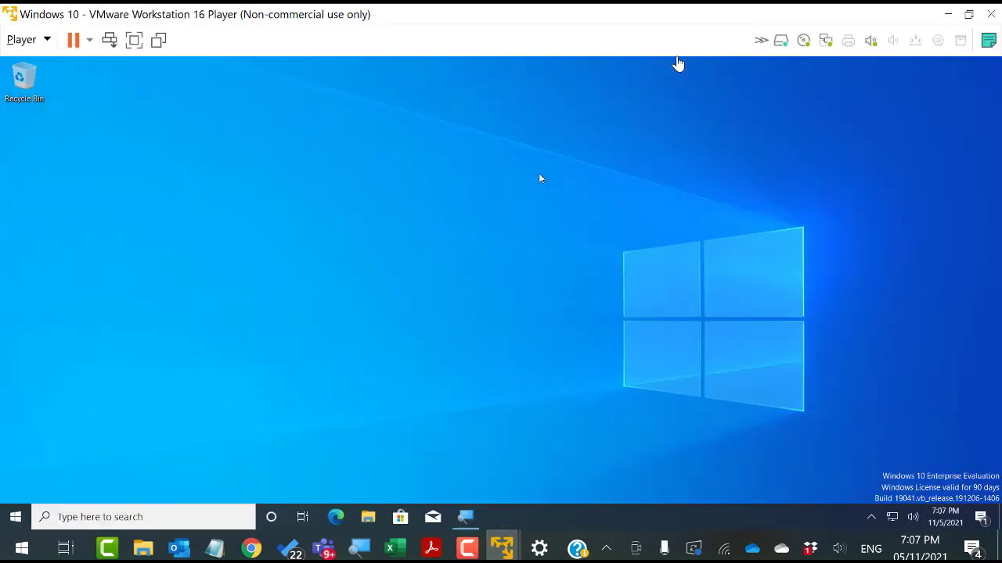
pyautogui.rightClick(503, 284)
pyautogui.moveTo(494, 291)
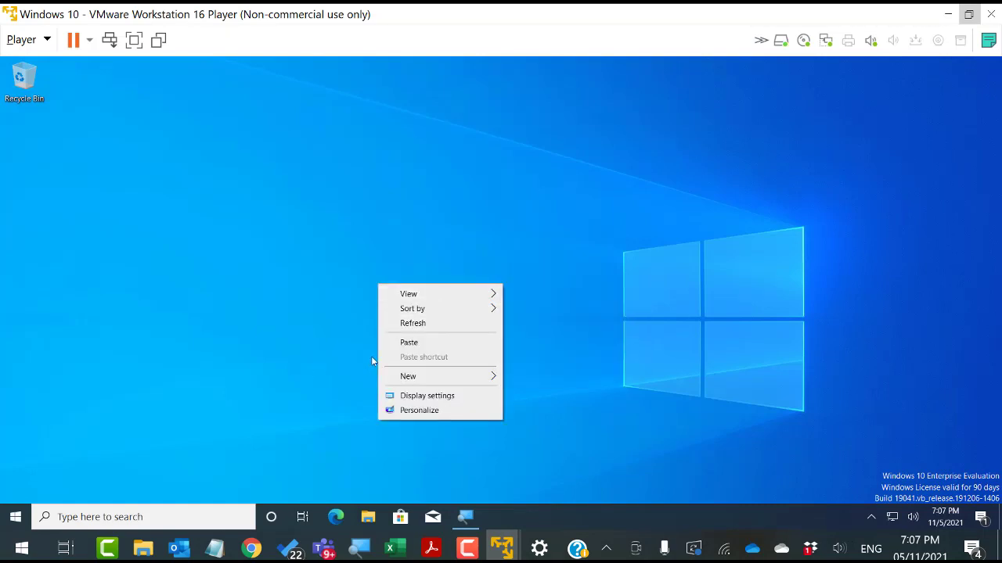
pyautogui.click(408, 344)
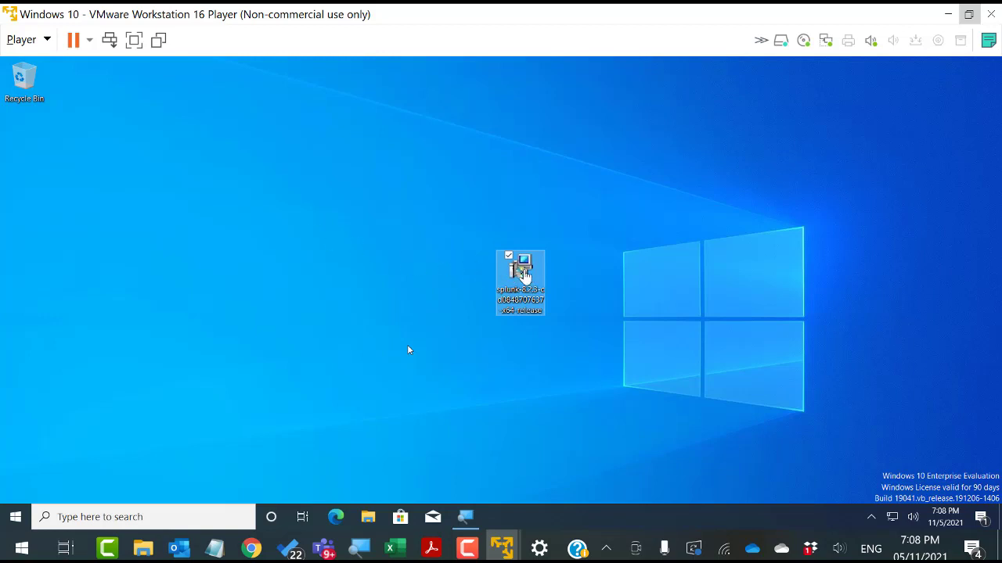
# Start the Splunk Enterprise installation from the installer on the guest desktop and decline the uninstall prompt.
pyautogui.click(524, 272)
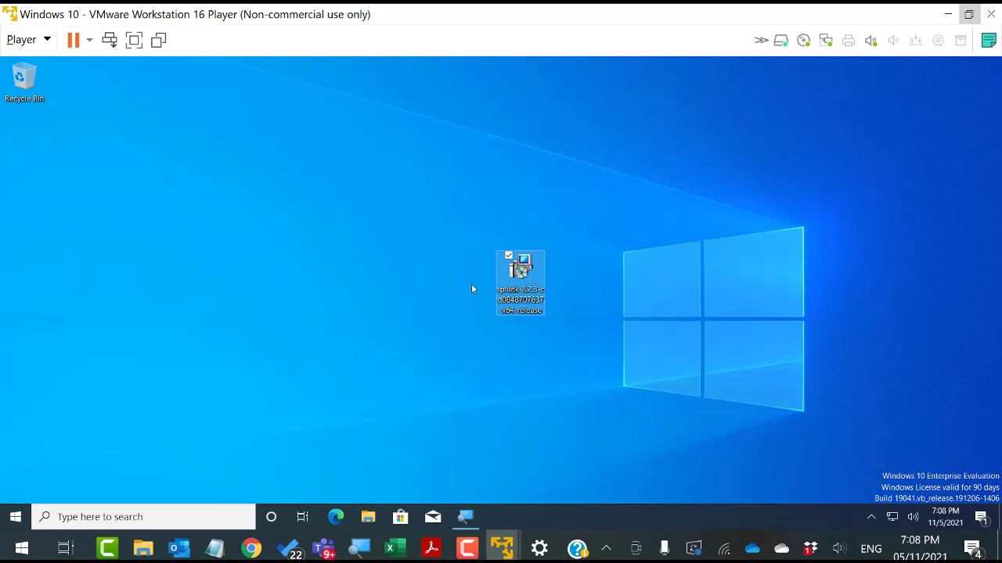
pyautogui.rightClick(522, 270)
pyautogui.click(514, 267)
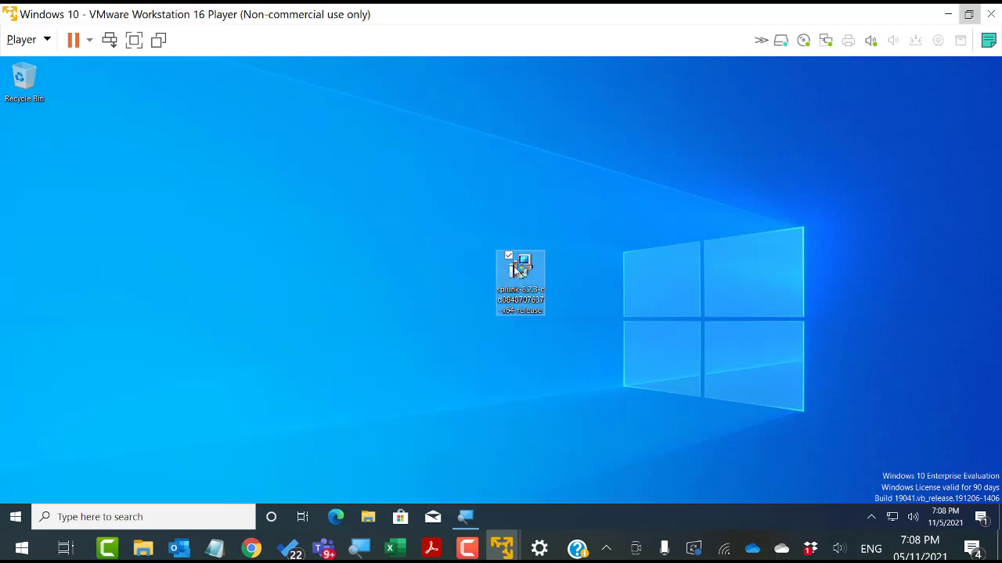
pyautogui.rightClick(521, 270)
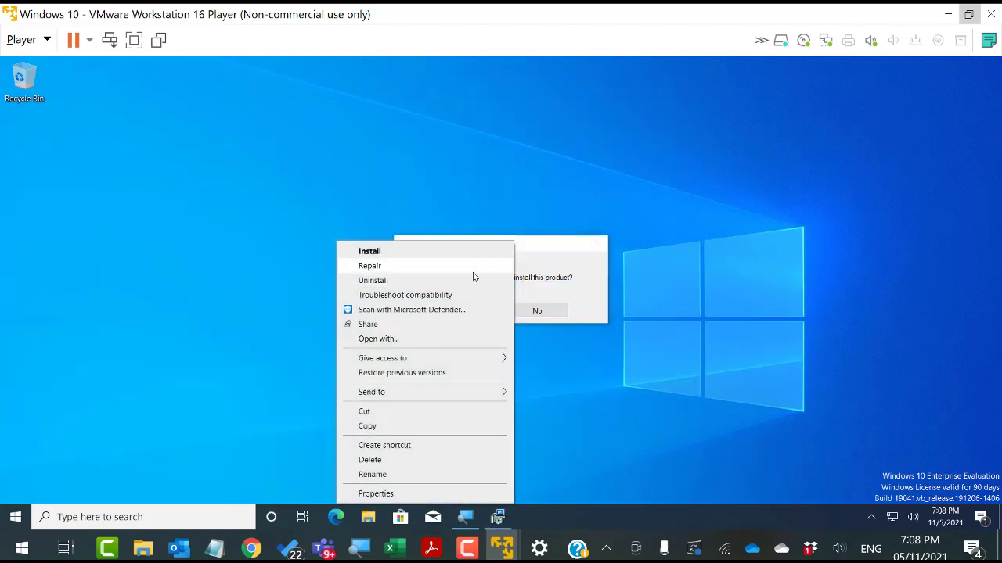
pyautogui.click(368, 252)
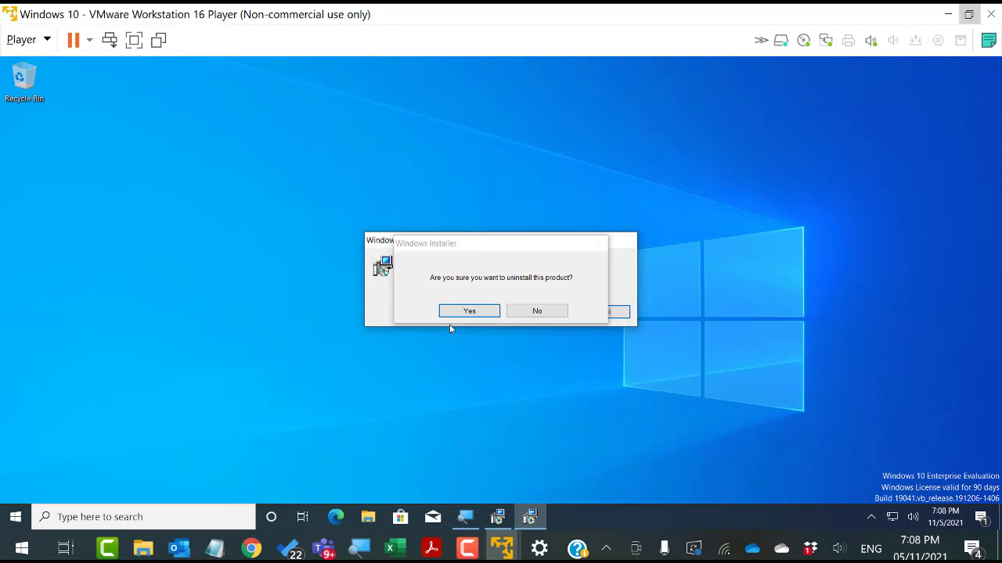
pyautogui.moveTo(458, 246); pyautogui.dragTo(362, 337)
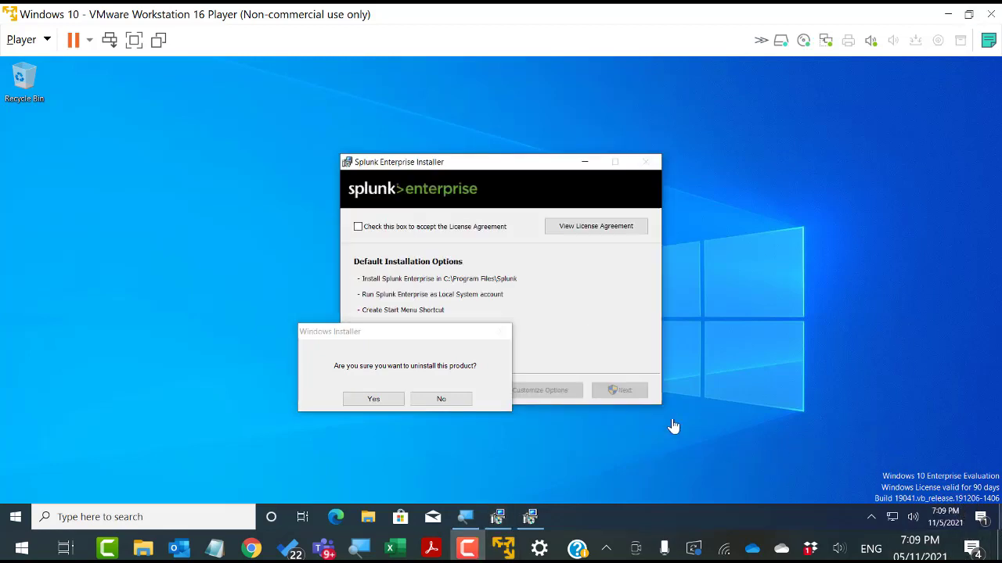
pyautogui.click(443, 398)
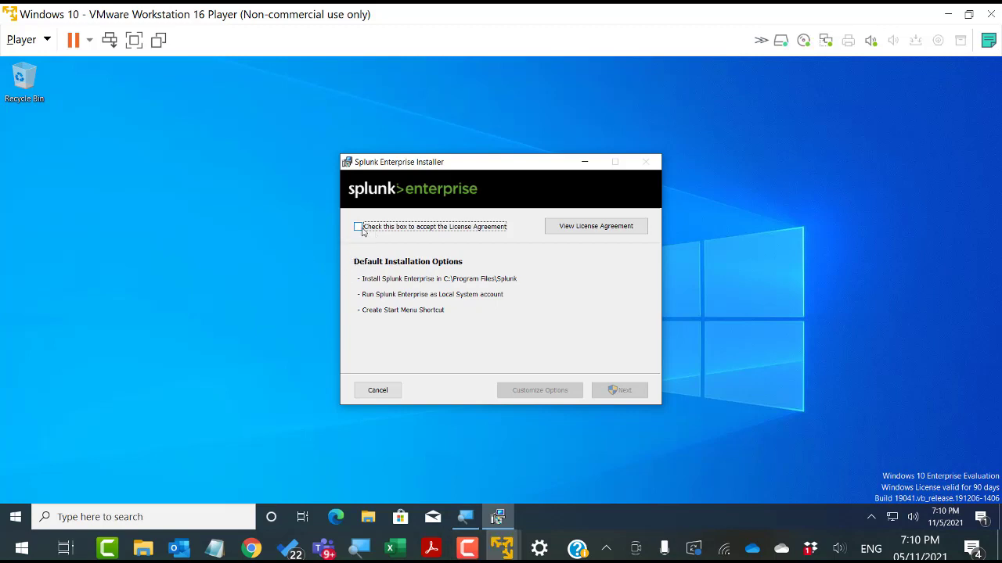
# Accept the License Agreement with the default installation options and try to submit a username and password for the administrator account.
pyautogui.click(358, 227)
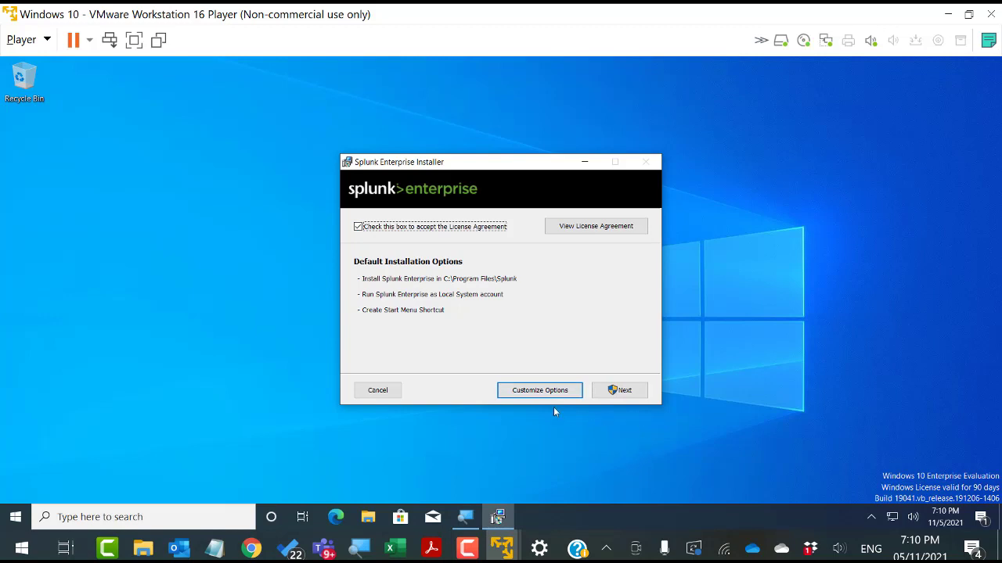
pyautogui.click(616, 391)
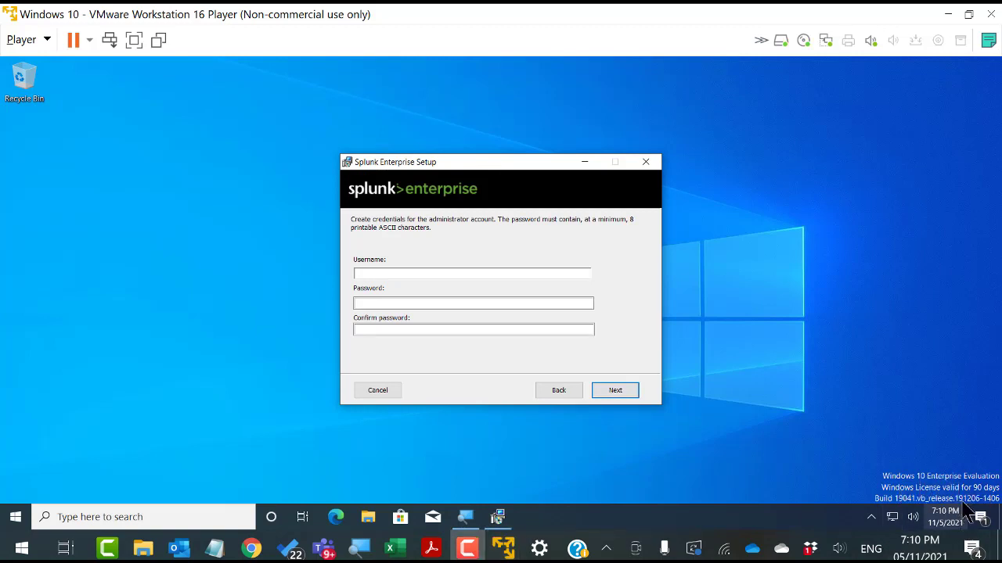
pyautogui.click(372, 271)
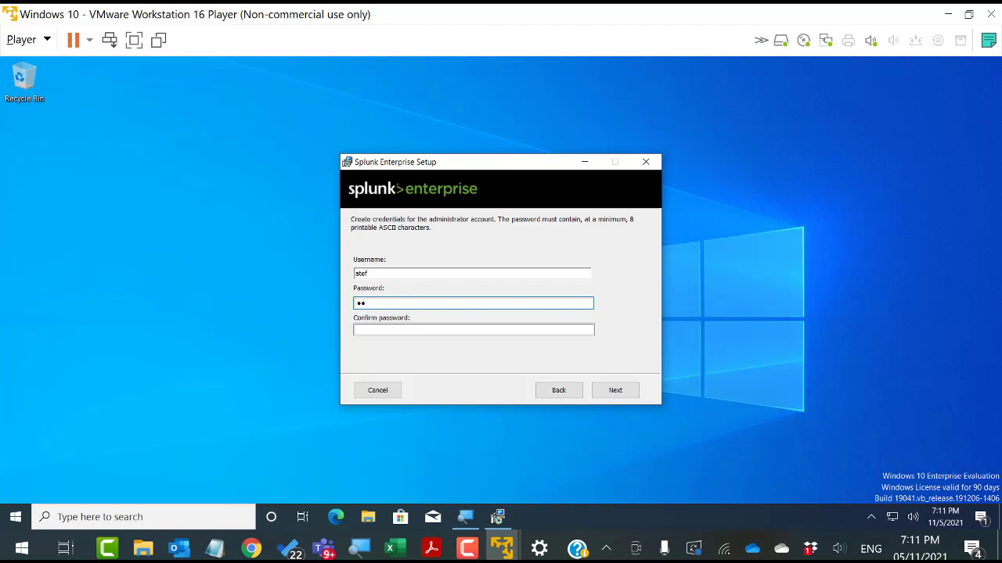
pyautogui.write('•••••••')
pyautogui.press('Tab')
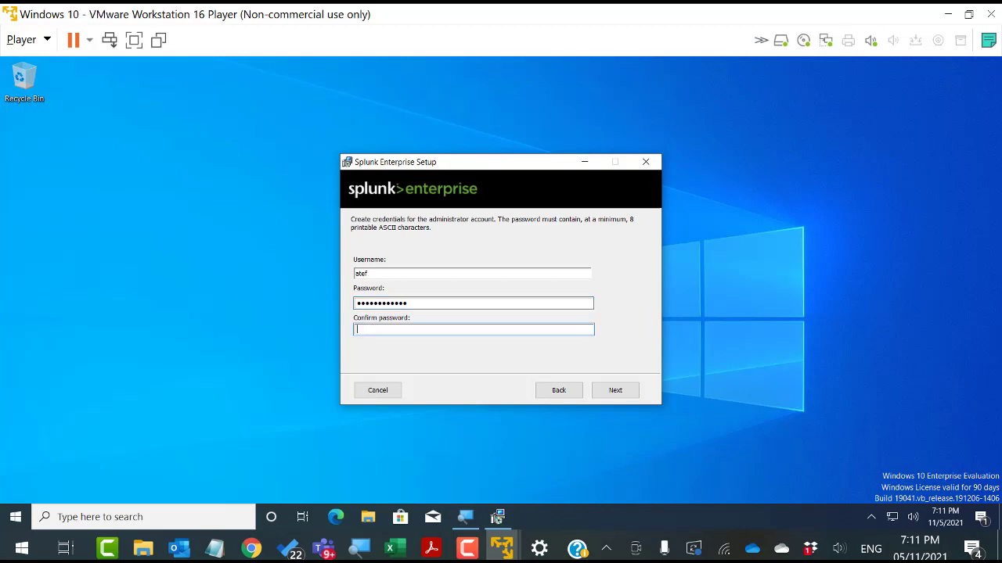
pyautogui.write('••••••••')
pyautogui.click(398, 272)
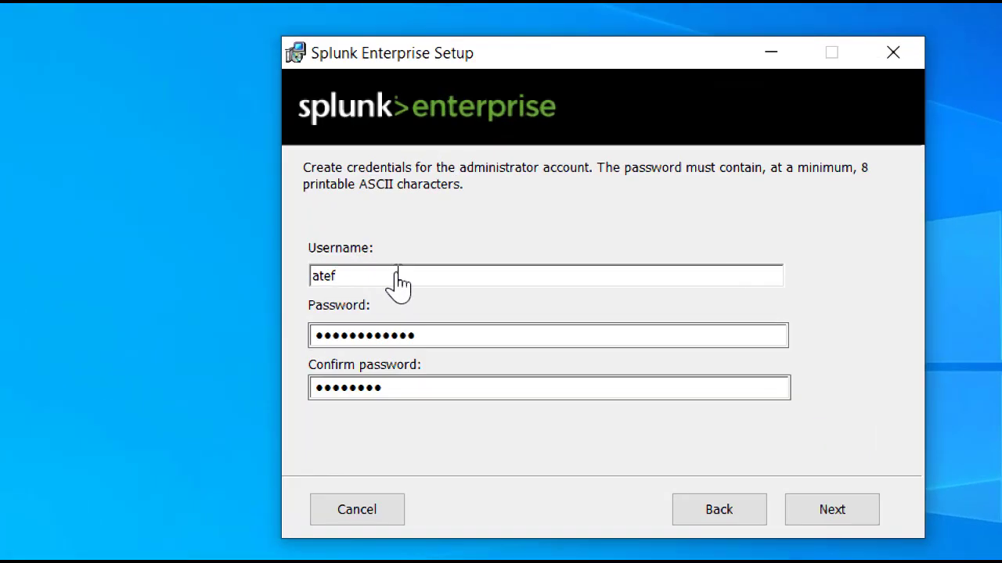
pyautogui.click(826, 505)
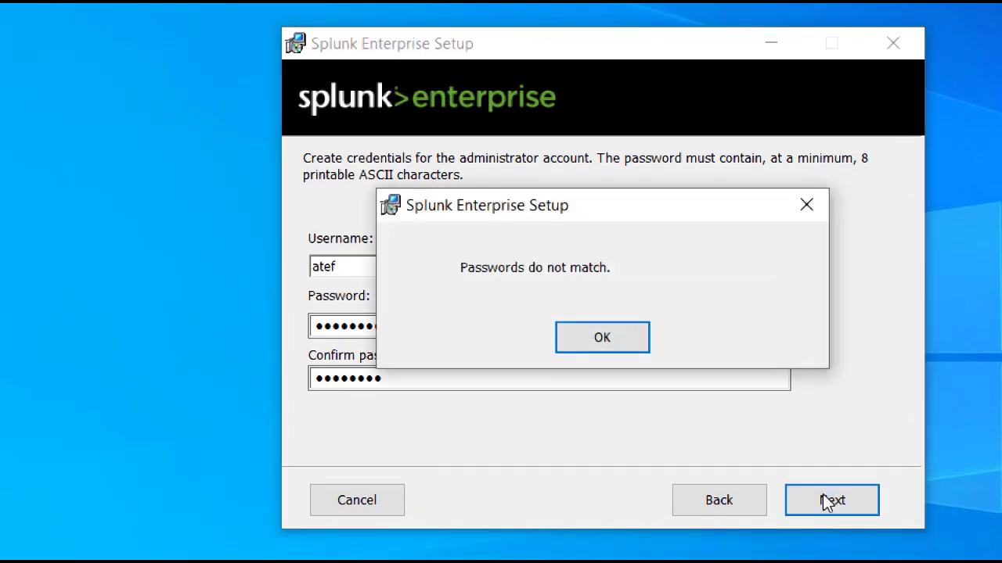
pyautogui.click(601, 336)
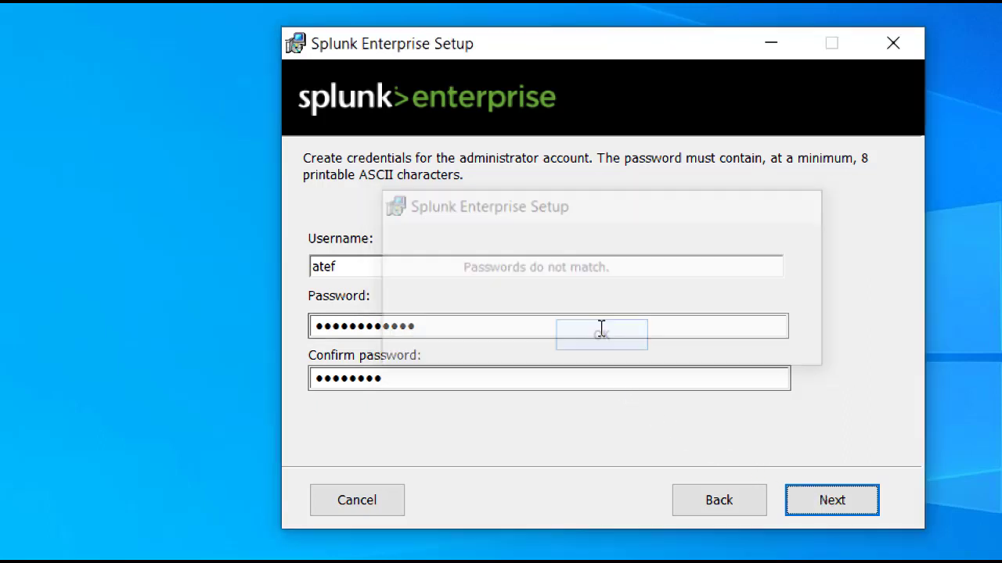
# Re-enter the administrator account password in both the password and confirmation fields and continue the setup.
pyautogui.click(362, 326)
pyautogui.doubleClick(361, 326)
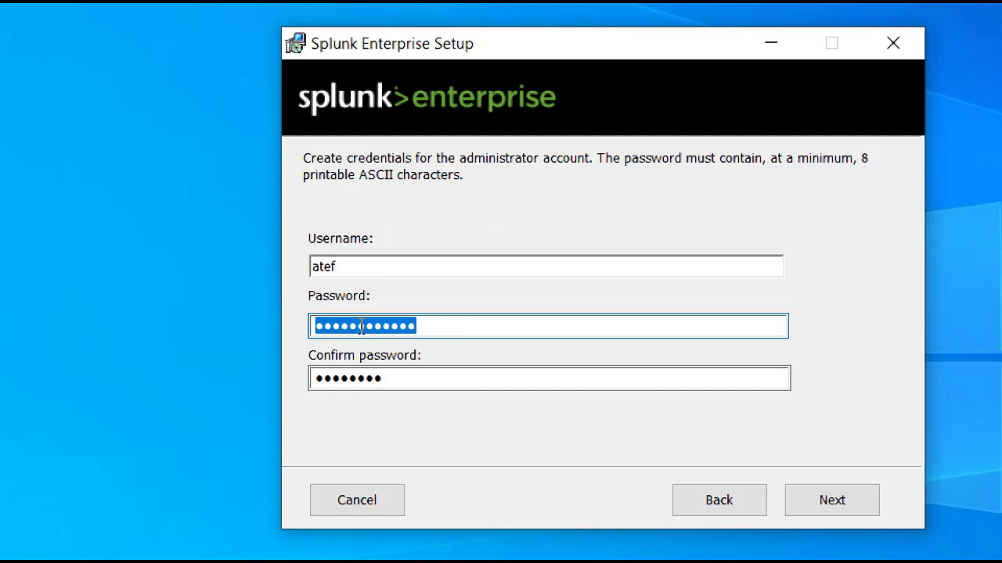
pyautogui.write('••')
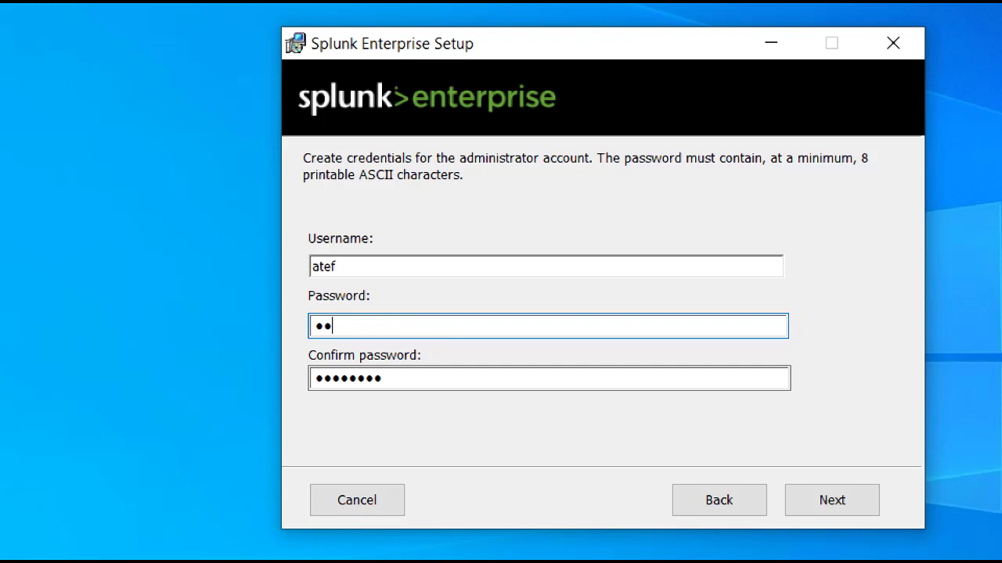
pyautogui.write('••••••')
pyautogui.press('BackSpace')
pyautogui.press('BackSpace')
pyautogui.press('BackSpace')
pyautogui.press('BackSpace')
pyautogui.press('BackSpace')
pyautogui.press('BackSpace')
pyautogui.press('BackSpace')
pyautogui.press('BackSpace')
pyautogui.write('••••••••••••')
pyautogui.press('Tab')
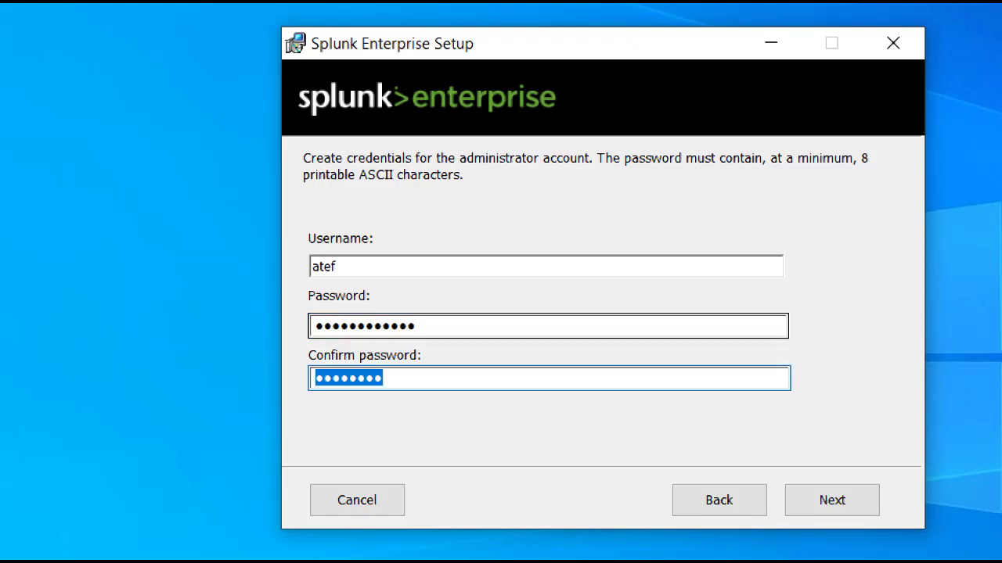
pyautogui.write('•••')
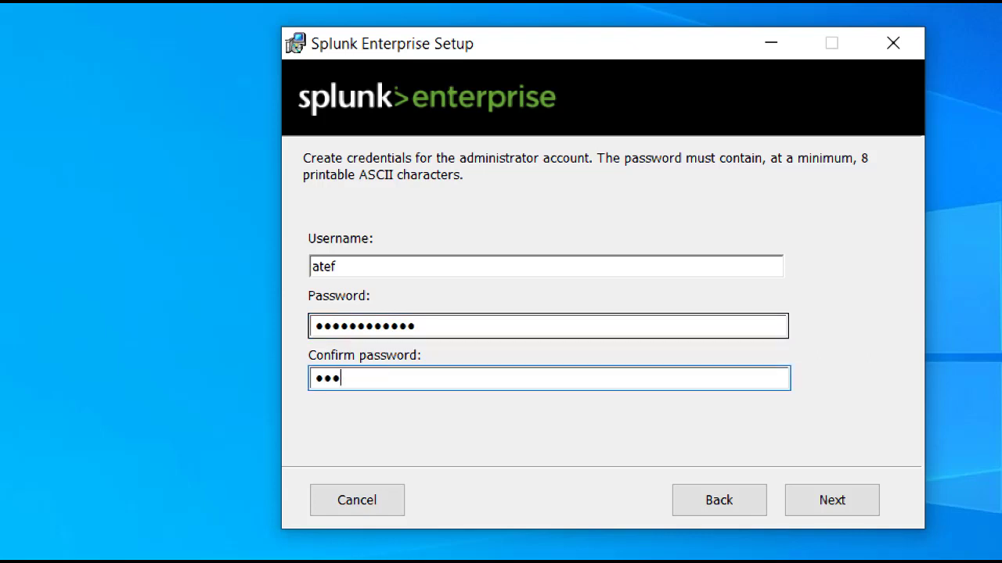
pyautogui.write('•••••••••')
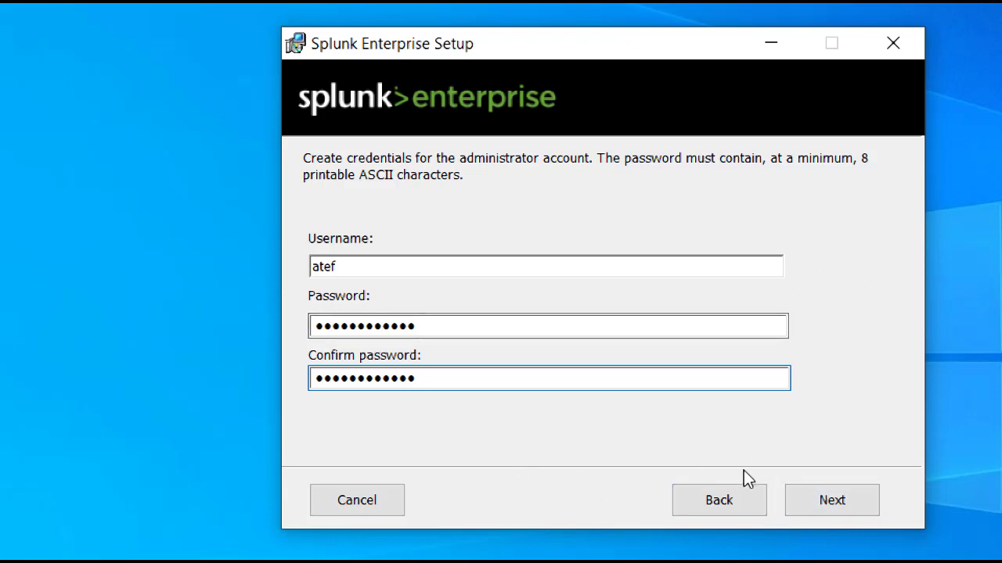
pyautogui.click(807, 497)
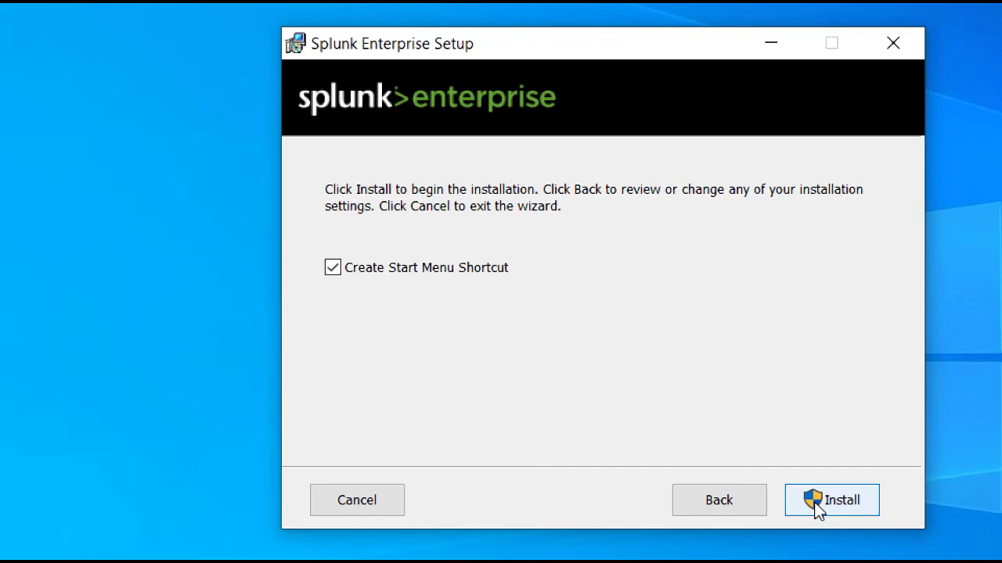
# Install Splunk Enterprise with a Start Menu shortcut and finish the setup with the browser launch enabled.
pyautogui.click(816, 505)
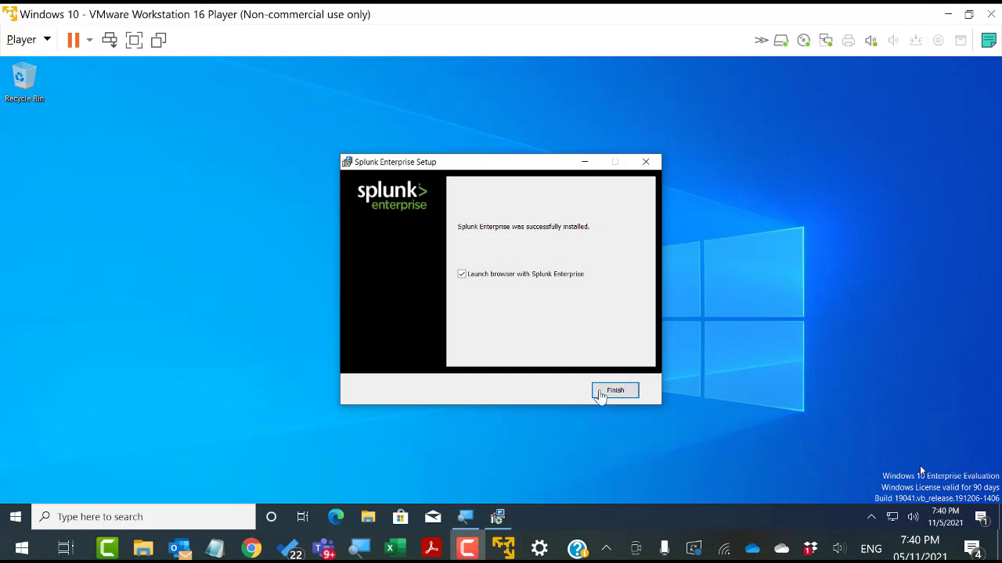
pyautogui.click(603, 391)
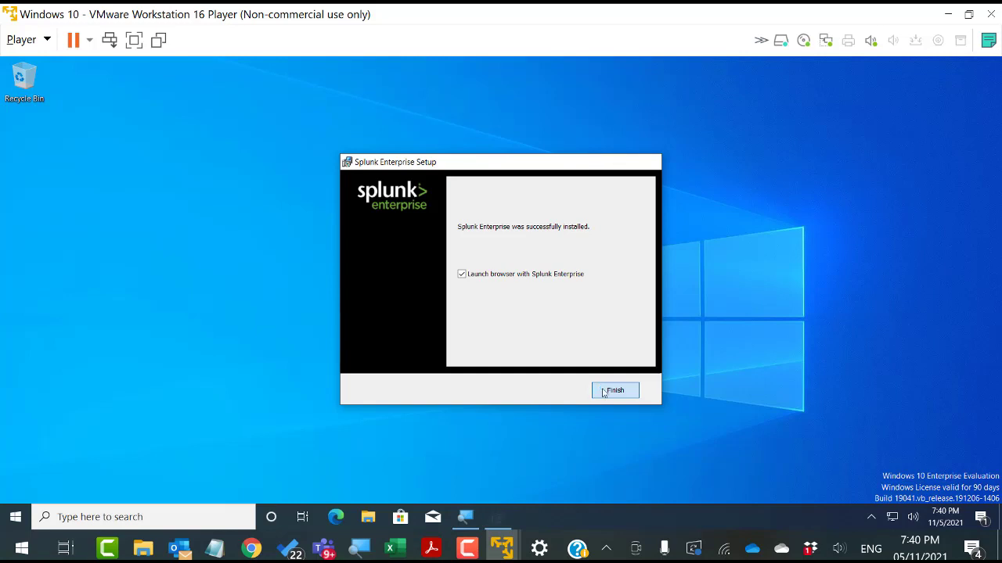
pyautogui.click(602, 389)
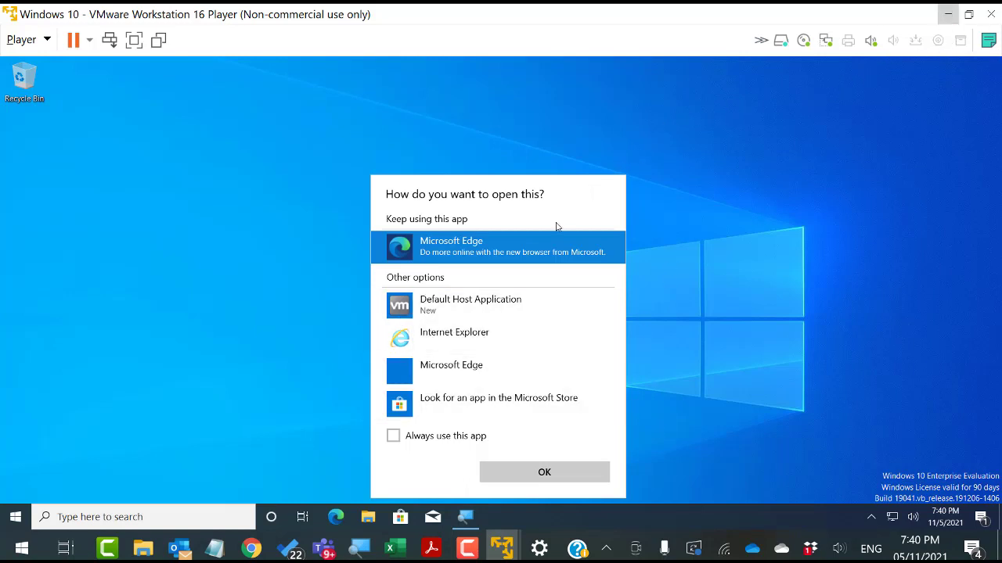
# Choose Microsoft Edge to open Splunk Enterprise and switch the virtual machine to full screen.
pyautogui.doubleClick(536, 255)
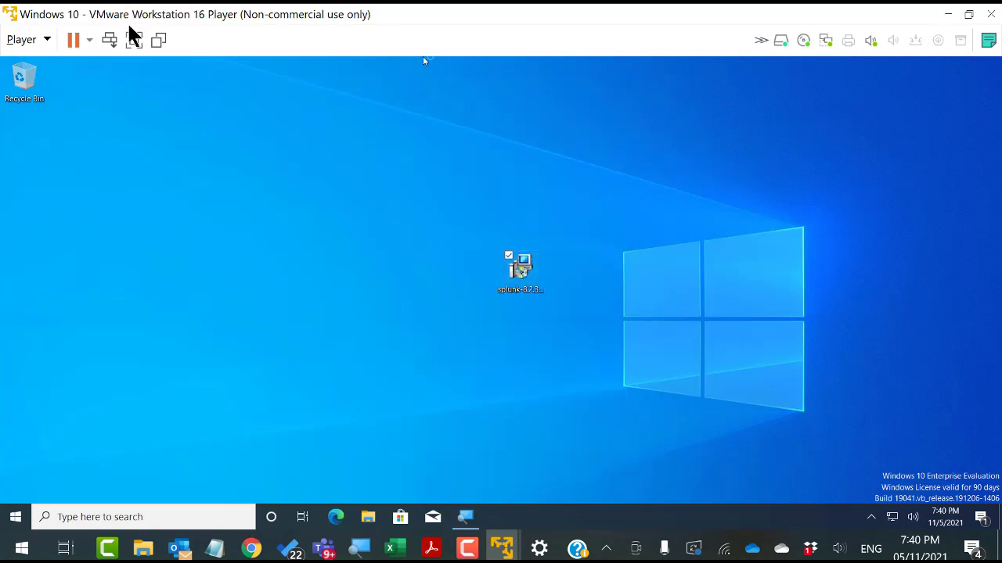
pyautogui.click(134, 41)
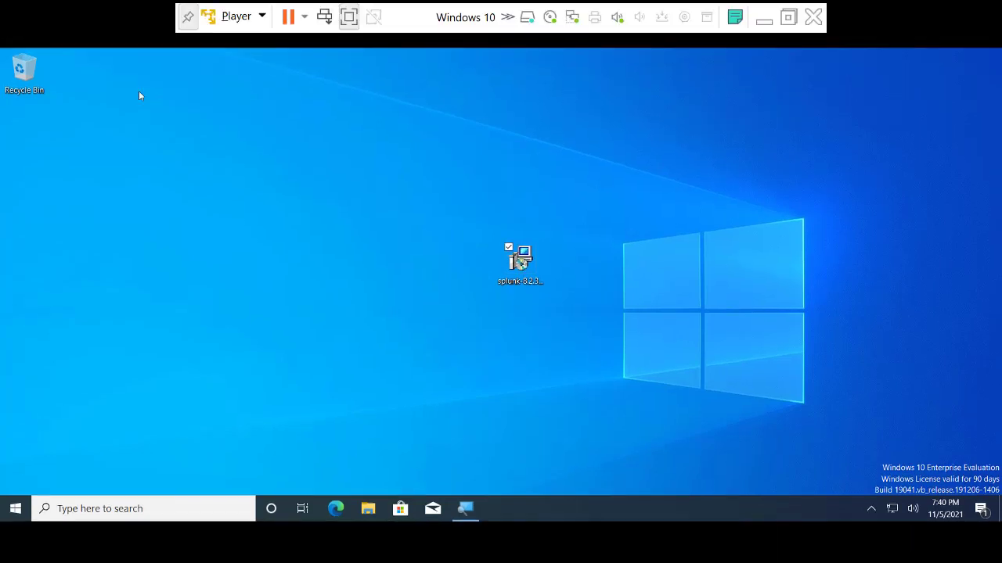